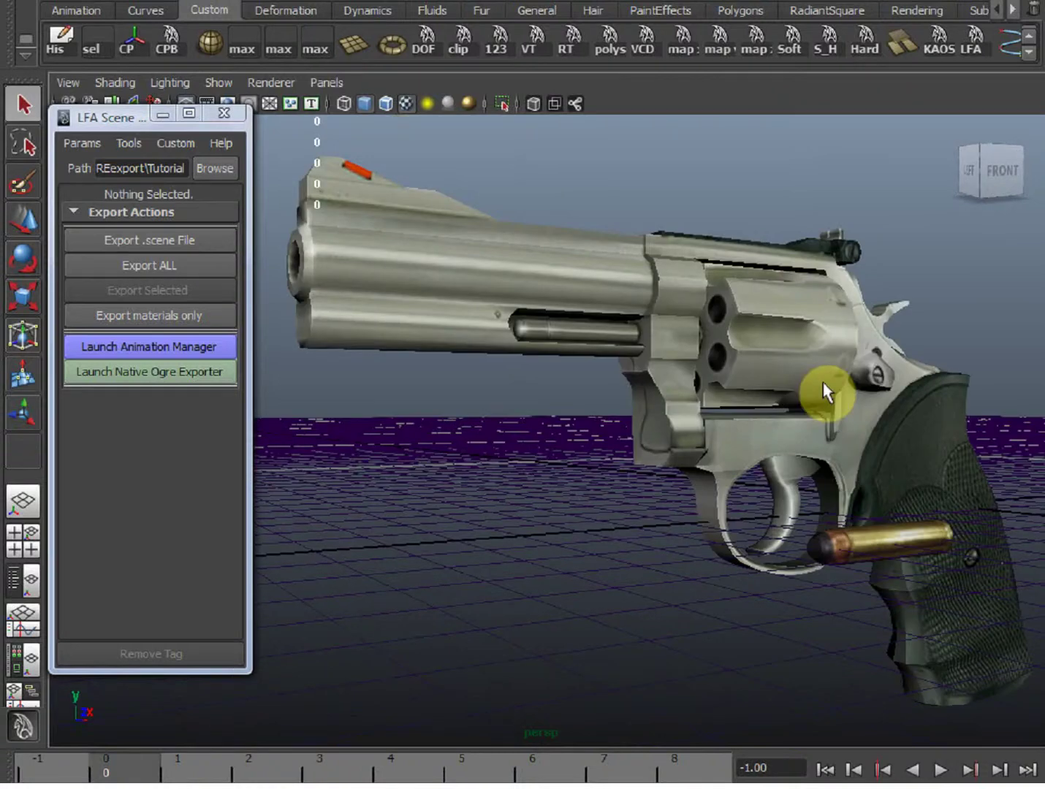
Inspect the revolver by selecting the cylinder and then the whole gun body, then deselect
{"action": "left_click", "coordinate": [804, 391]}
{"action": "left_click_drag", "start_coordinate": [887, 289], "coordinate": [901, 316], "text": "alt"}
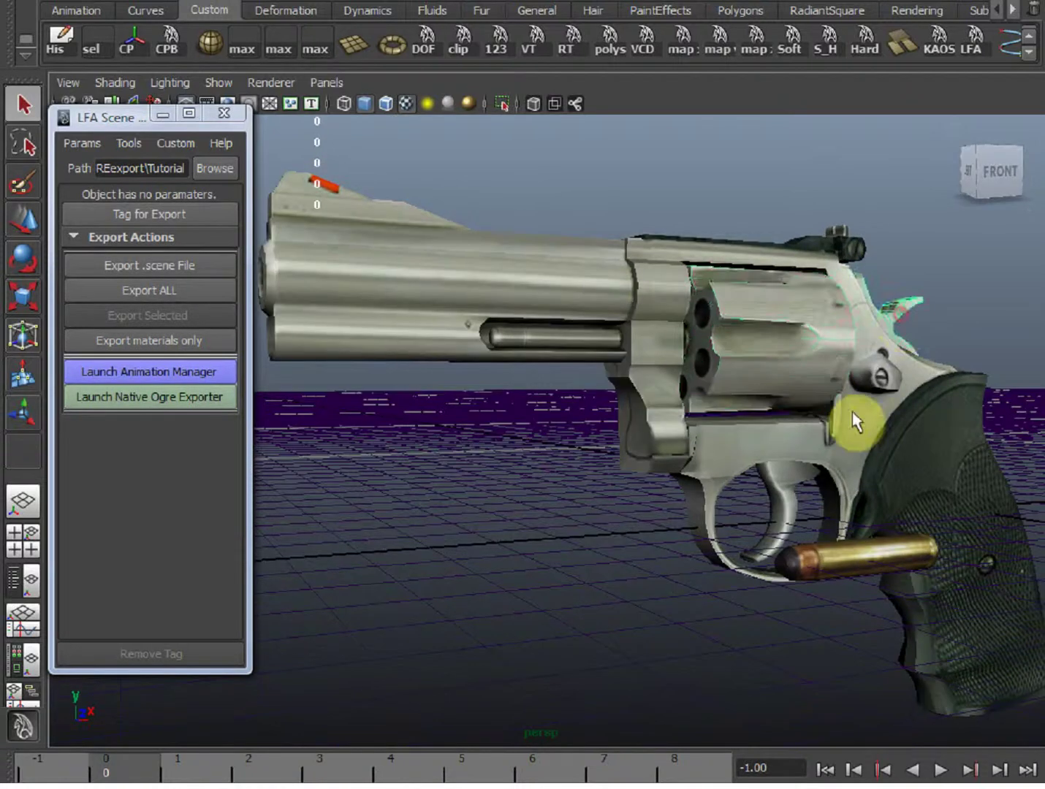
{"action": "left_click_drag", "start_coordinate": [852, 421], "coordinate": [879, 478], "text": "alt"}
{"action": "left_click", "coordinate": [874, 487]}
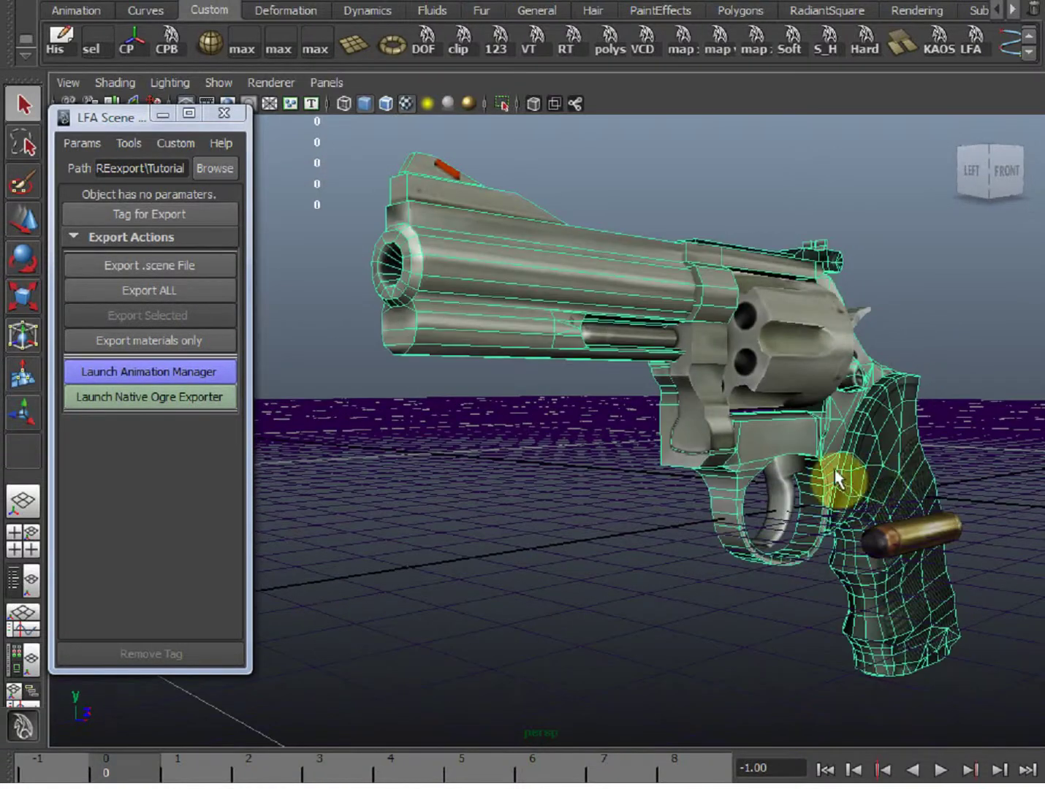
{"action": "left_click_drag", "start_coordinate": [794, 414], "coordinate": [781, 407], "text": "alt"}
{"action": "right_click_drag", "start_coordinate": [781, 406], "coordinate": [806, 471], "text": "alt"}
{"action": "left_click_drag", "start_coordinate": [806, 471], "coordinate": [805, 470], "text": "alt"}
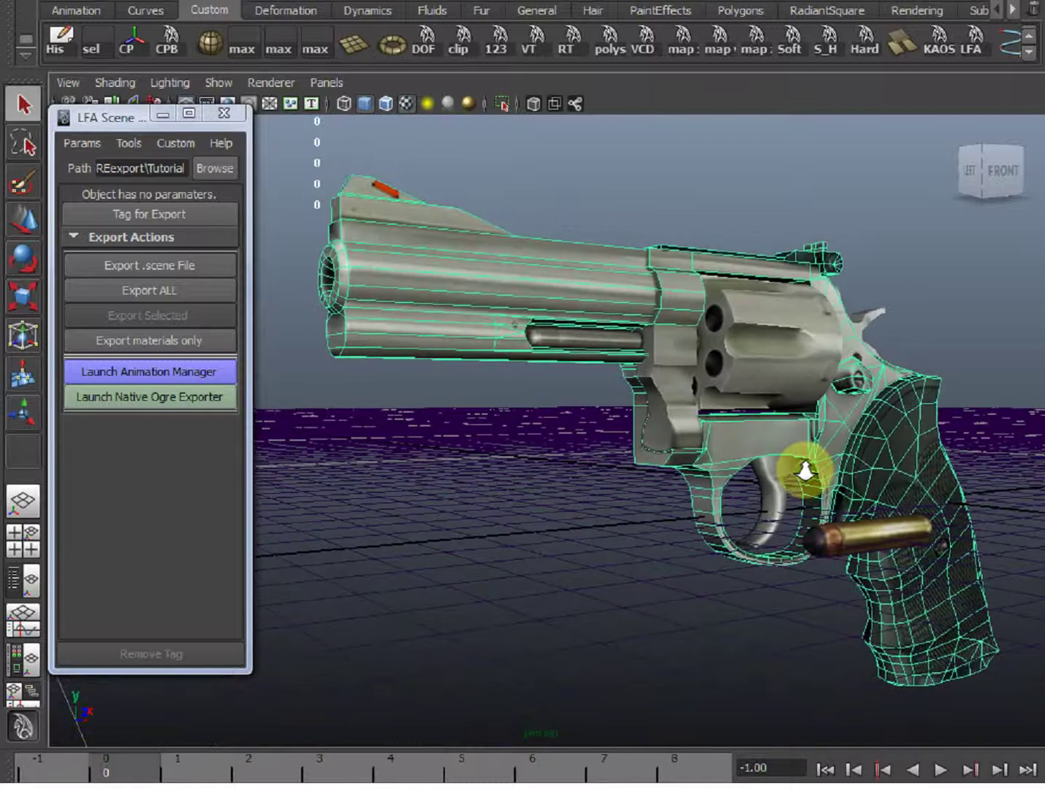
{"action": "right_click_drag", "start_coordinate": [805, 471], "coordinate": [795, 475], "text": "alt"}
{"action": "left_click", "coordinate": [796, 476]}
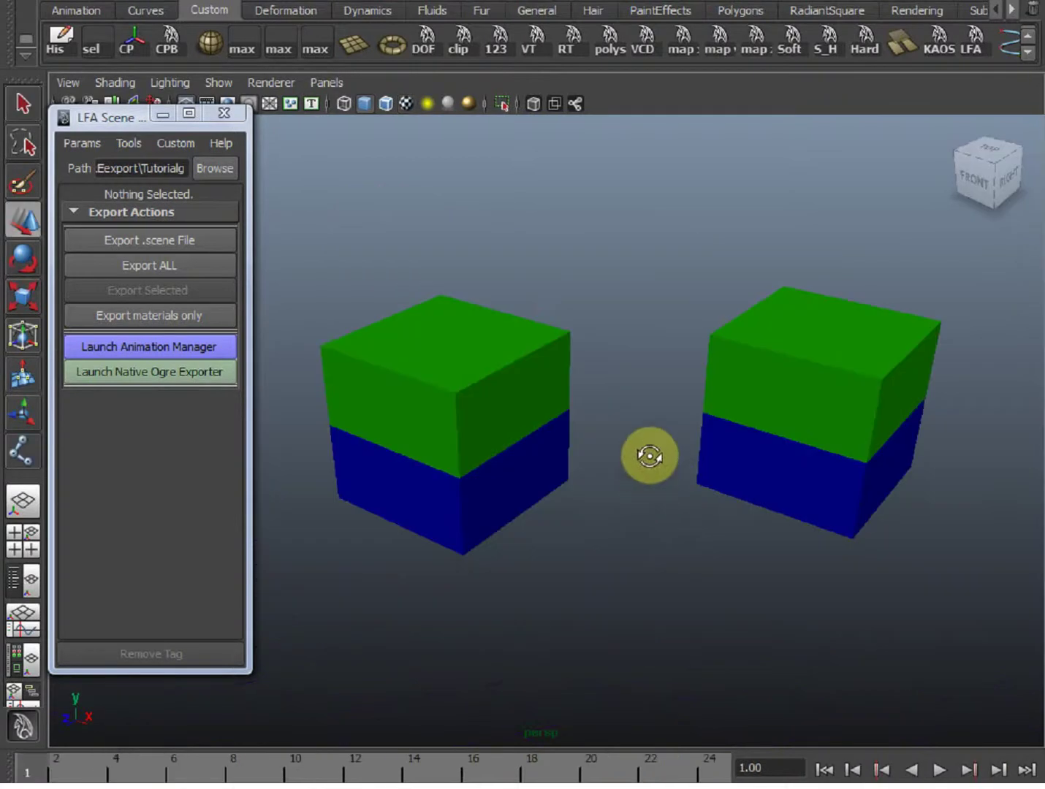
Compare selecting the cylinder alone with selecting the whole revolver mesh, then clear the selection
{"action": "mouse_move", "coordinate": [648, 455]}
{"action": "left_mouse_down", "text": "alt"}
{"action": "mouse_move", "coordinate": [641, 485]}
{"action": "mouse_move", "coordinate": [643, 464]}
{"action": "left_mouse_up", "text": "alt"}
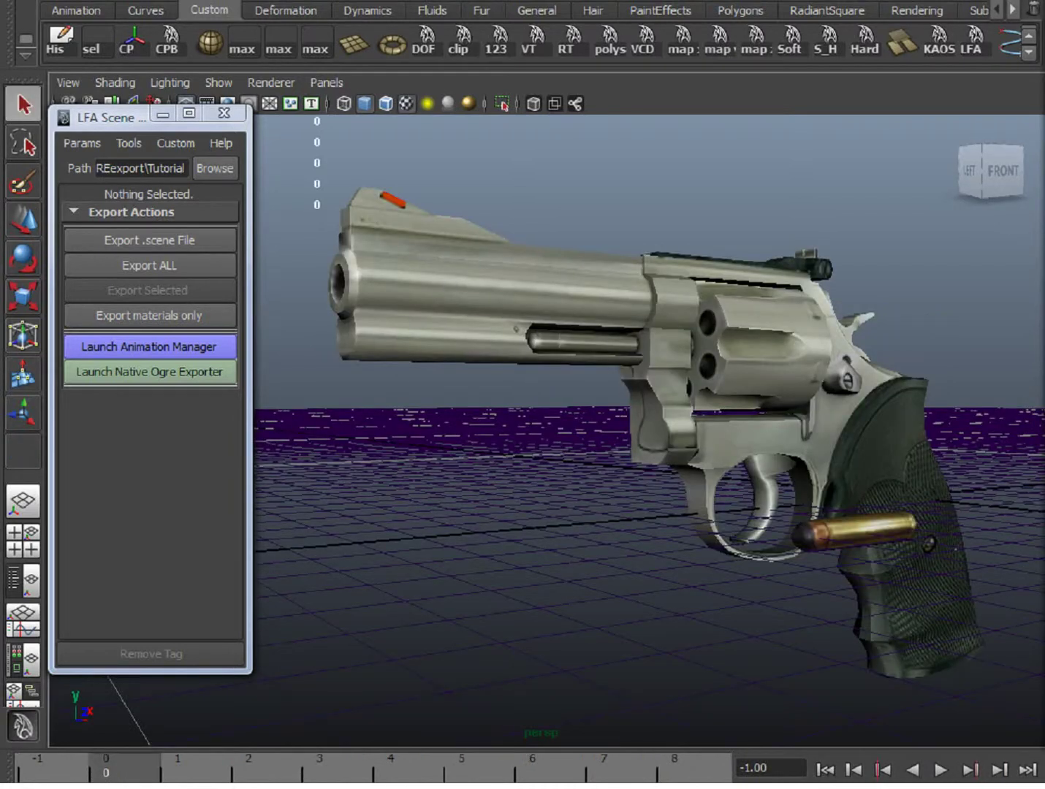
{"action": "left_click_drag", "start_coordinate": [706, 362], "coordinate": [758, 366], "text": "alt"}
{"action": "left_click", "coordinate": [752, 328]}
{"action": "left_click", "coordinate": [597, 285]}
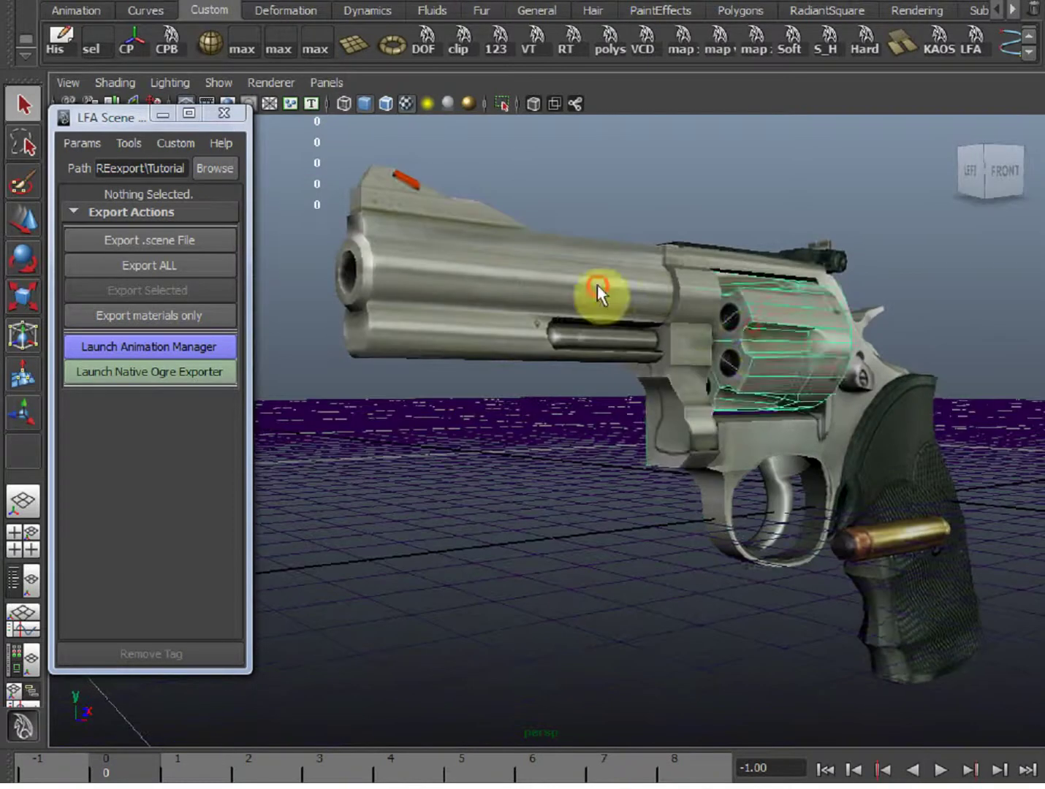
{"action": "left_click", "coordinate": [596, 284]}
{"action": "left_click", "coordinate": [753, 341]}
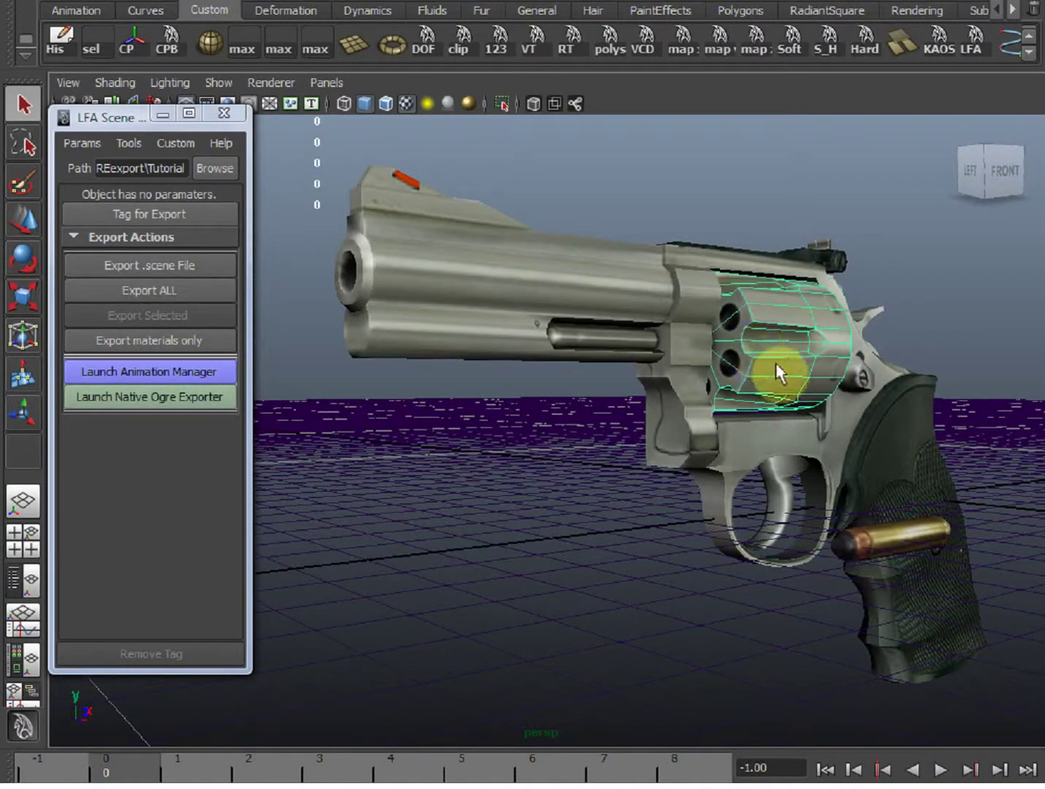
{"action": "left_click", "coordinate": [942, 310]}
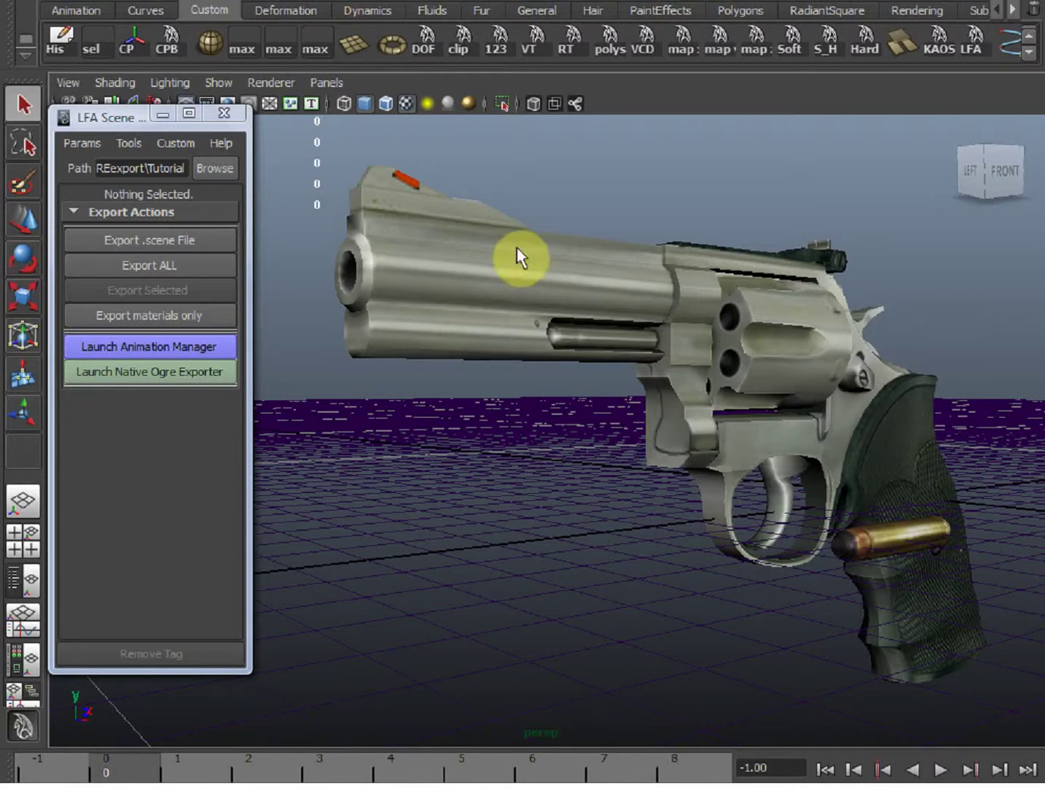
Marquee-select all parts, deselect, then select only the cylinder with the Move tool active
{"action": "left_click_drag", "start_coordinate": [538, 233], "coordinate": [935, 614]}
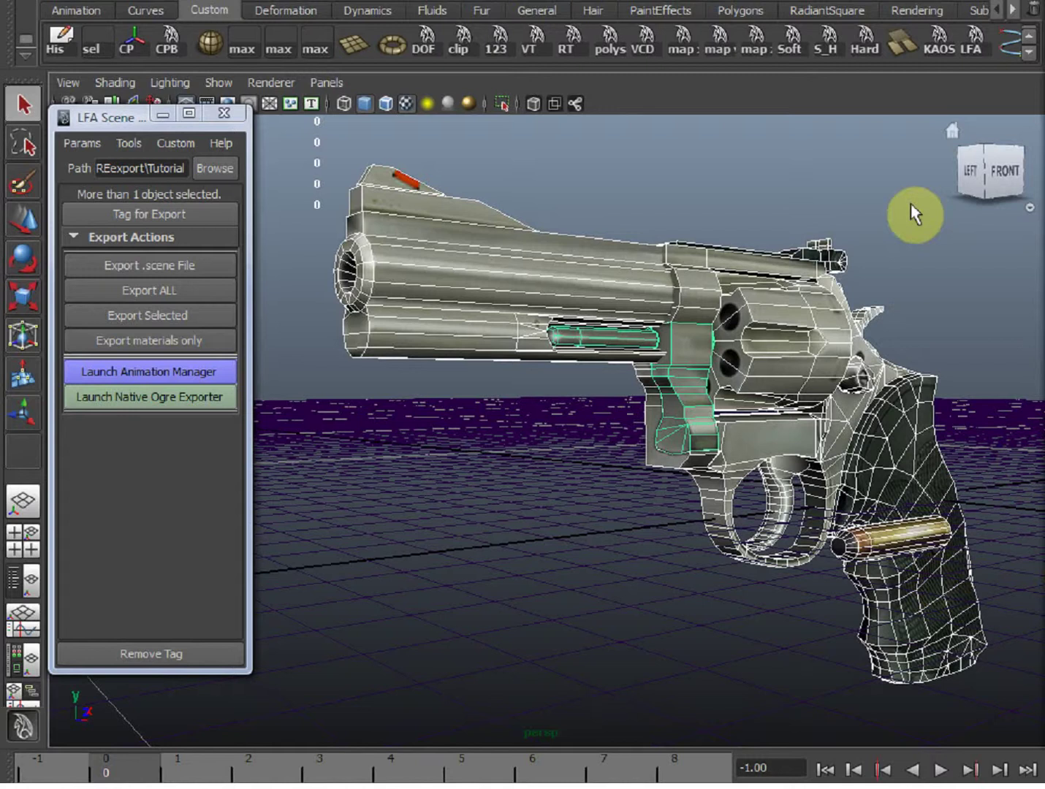
{"action": "left_click", "coordinate": [757, 207]}
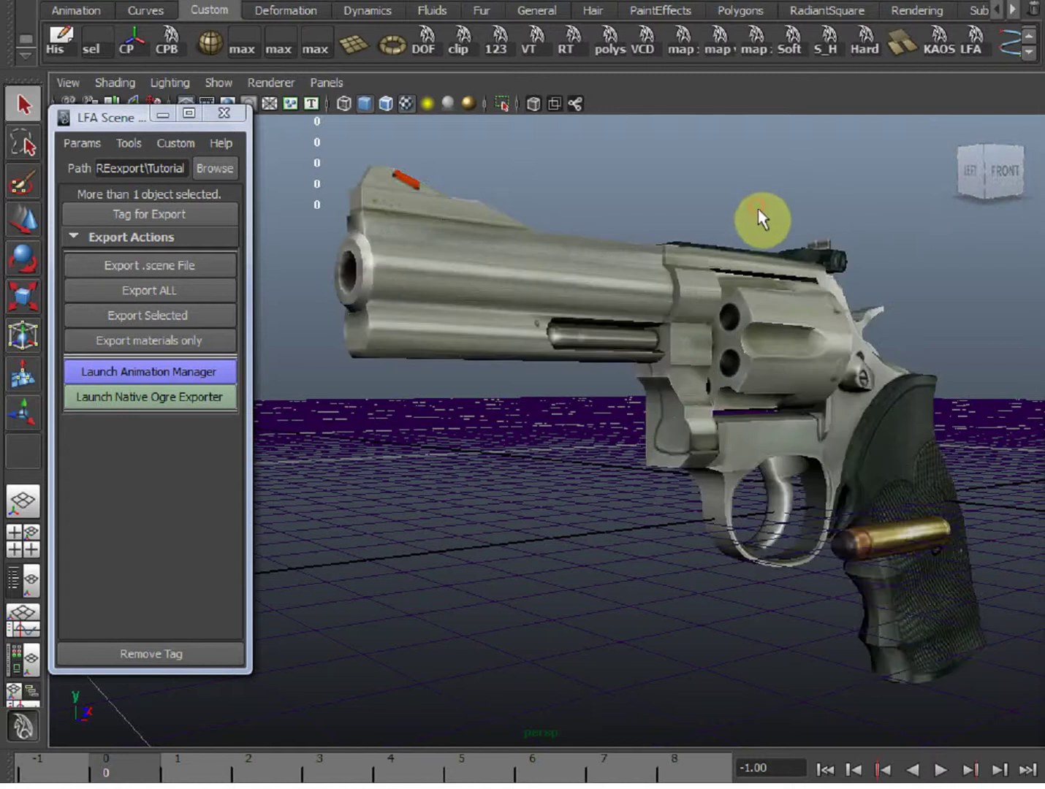
{"action": "left_click", "coordinate": [801, 342]}
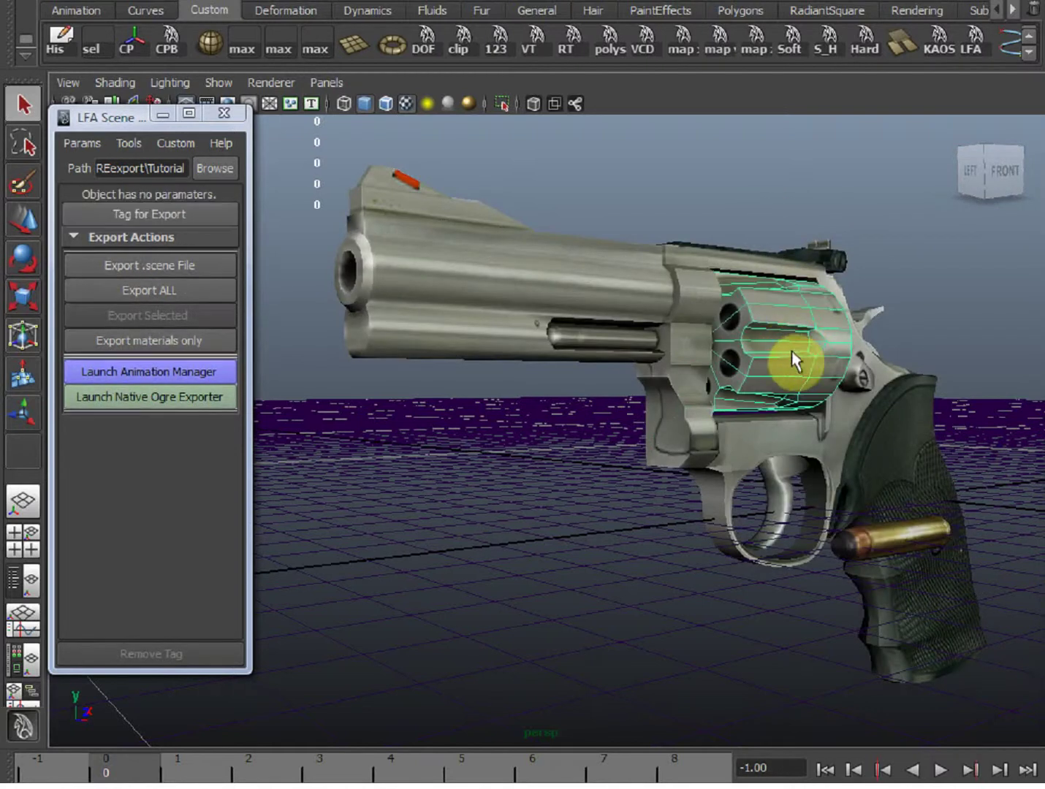
{"action": "key", "text": "w"}
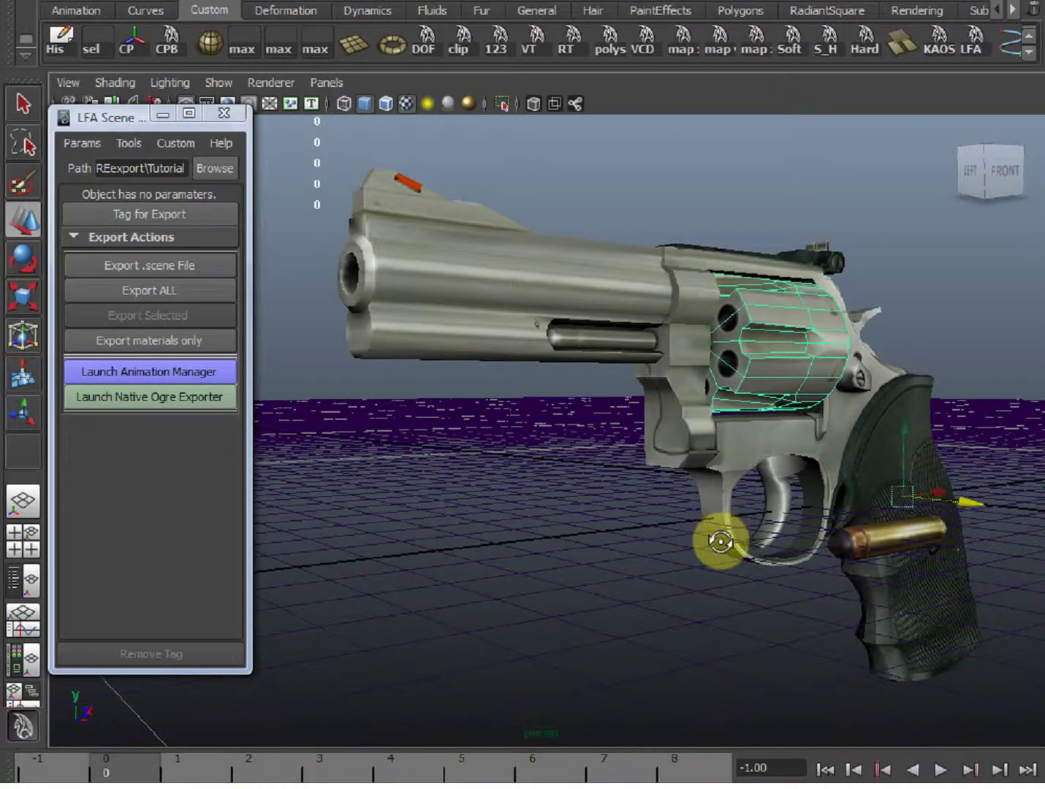
Drag the cylinder up out of the gun frame
{"action": "left_click_drag", "start_coordinate": [718, 540], "coordinate": [707, 553], "text": "alt"}
{"action": "left_click_drag", "start_coordinate": [963, 499], "coordinate": [734, 444]}
{"action": "left_click_drag", "start_coordinate": [740, 500], "coordinate": [751, 548], "text": "alt"}
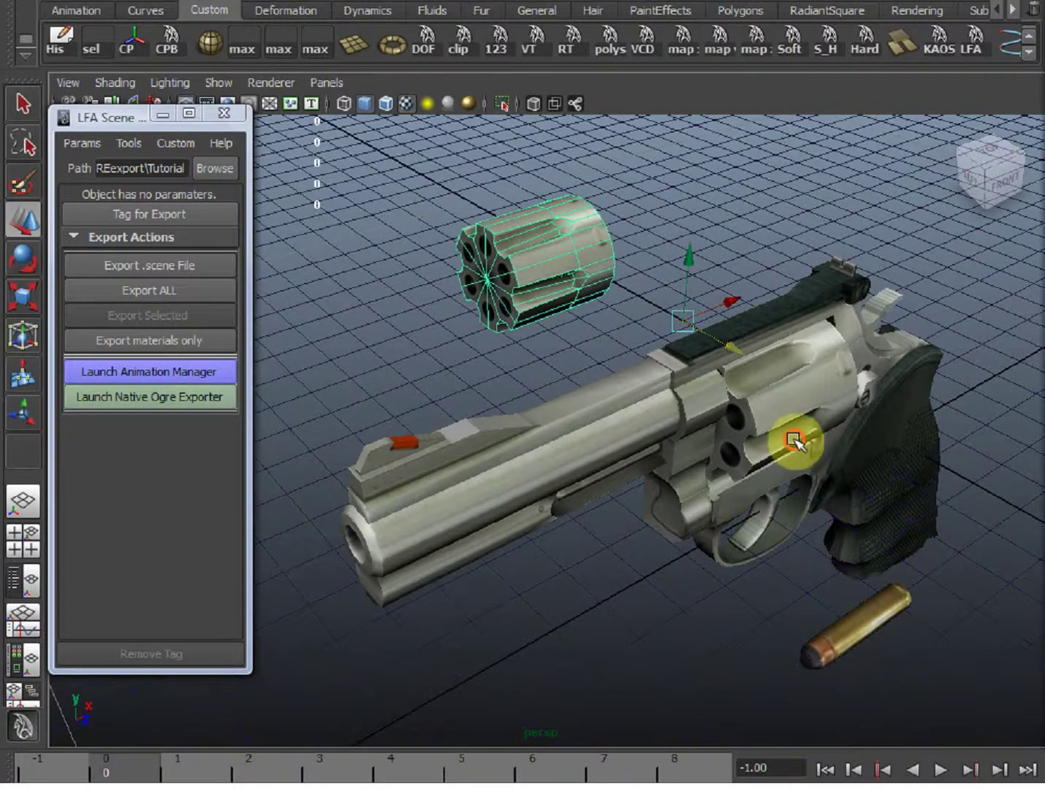
{"action": "left_click_drag", "start_coordinate": [795, 438], "coordinate": [561, 447], "text": "alt"}
Marquee-select the remaining gun parts and merge them with LFA Tools > Attach (like 3Dmax)
{"action": "left_click_drag", "start_coordinate": [406, 332], "coordinate": [958, 562]}
{"action": "left_click", "coordinate": [130, 144]}
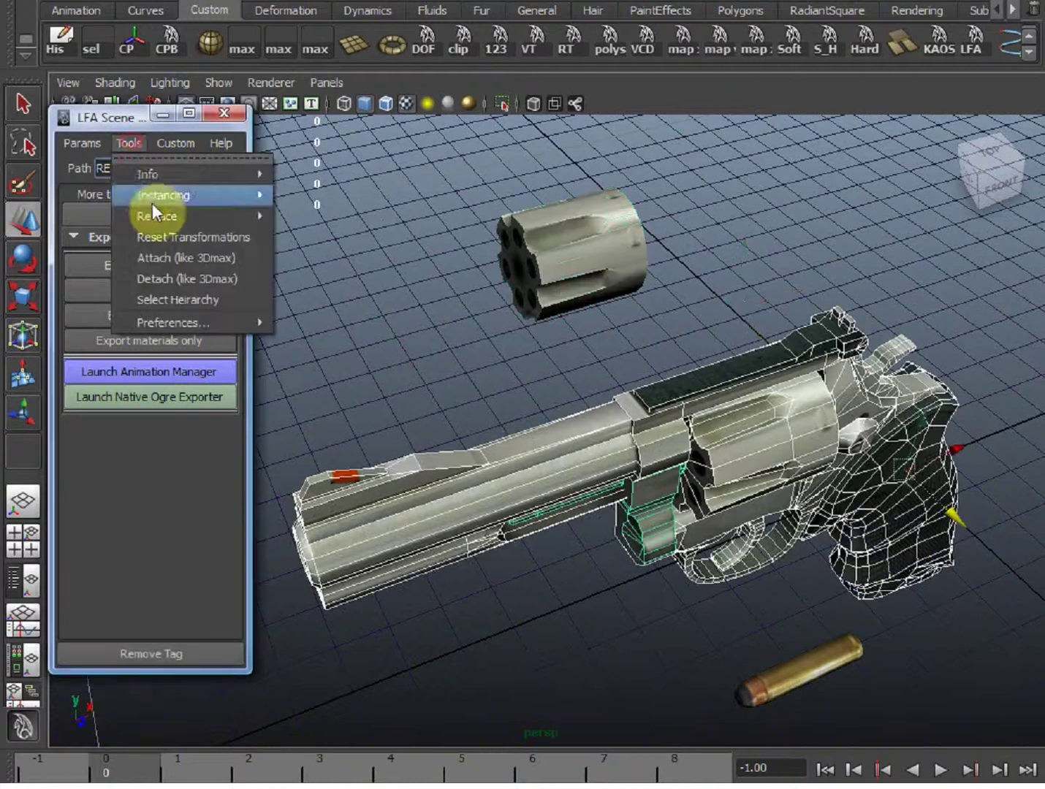
{"action": "left_click", "coordinate": [160, 254]}
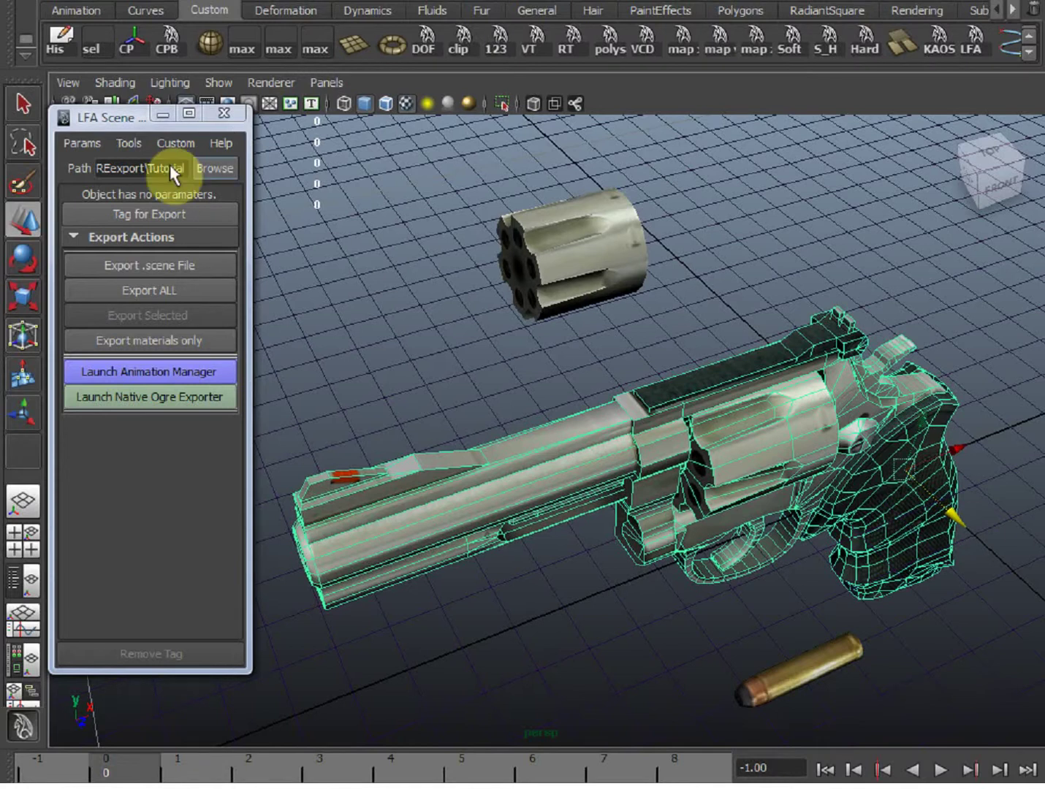
{"action": "left_click", "coordinate": [131, 145]}
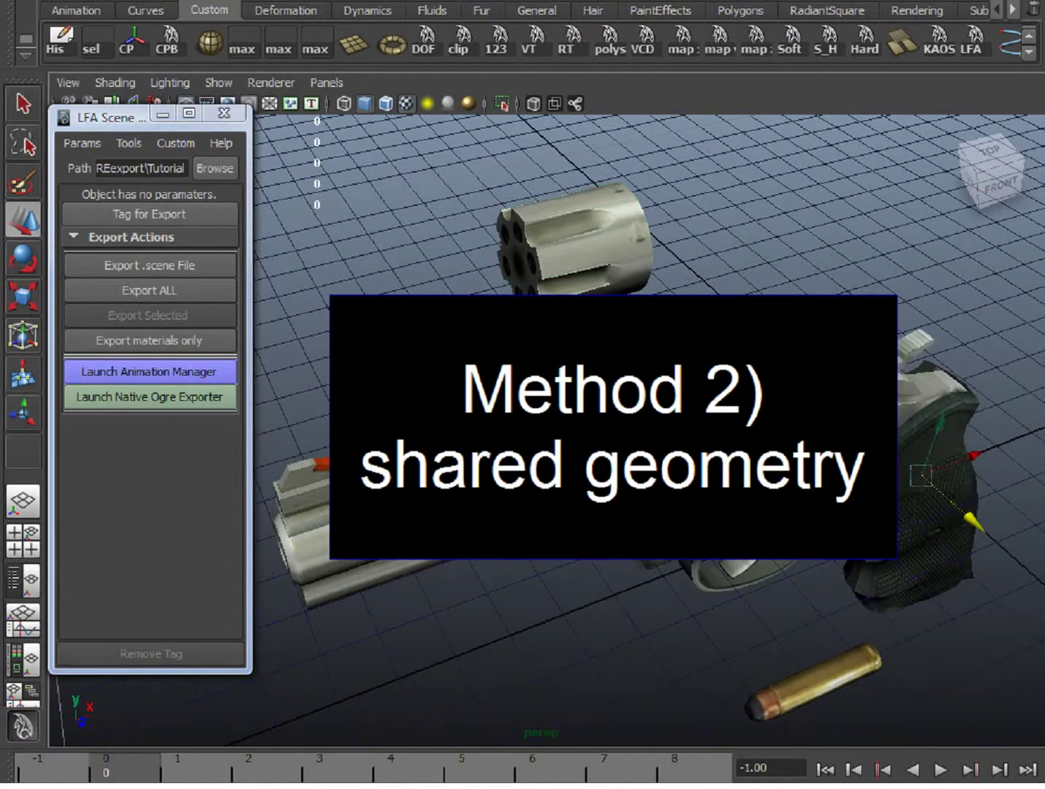
Select the cylinder seated in the gun frame
{"action": "left_click", "coordinate": [800, 422]}
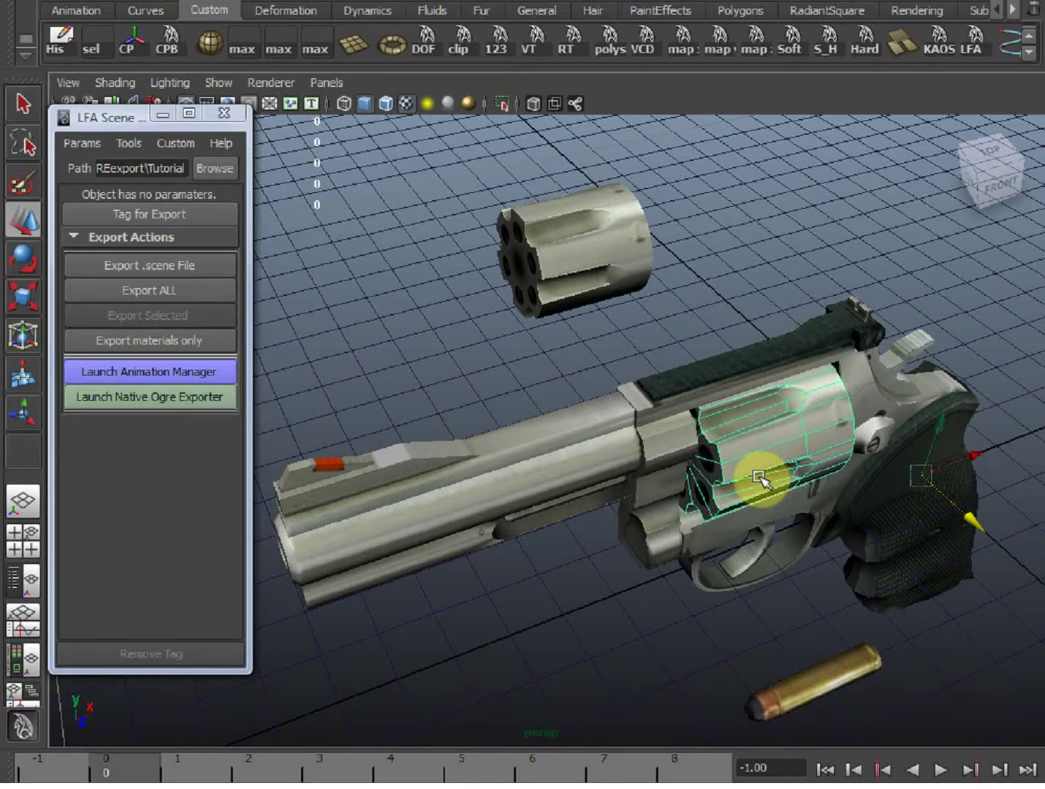
{"action": "left_click", "coordinate": [610, 482]}
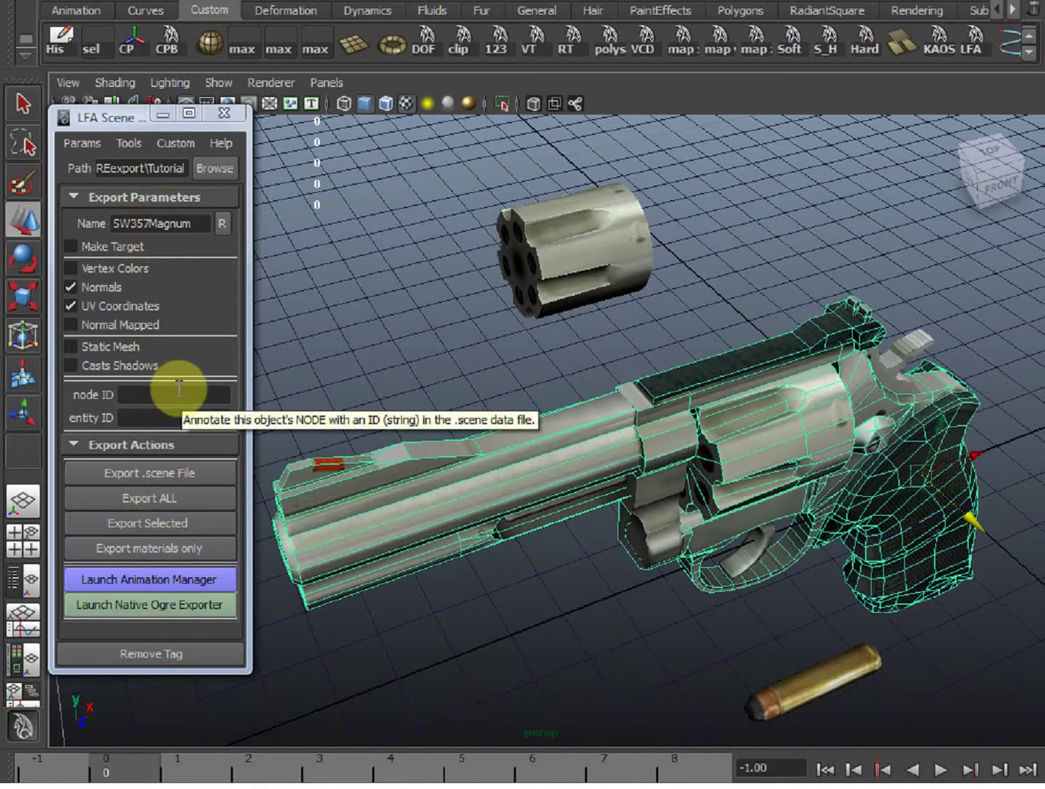
{"action": "left_click", "coordinate": [785, 427]}
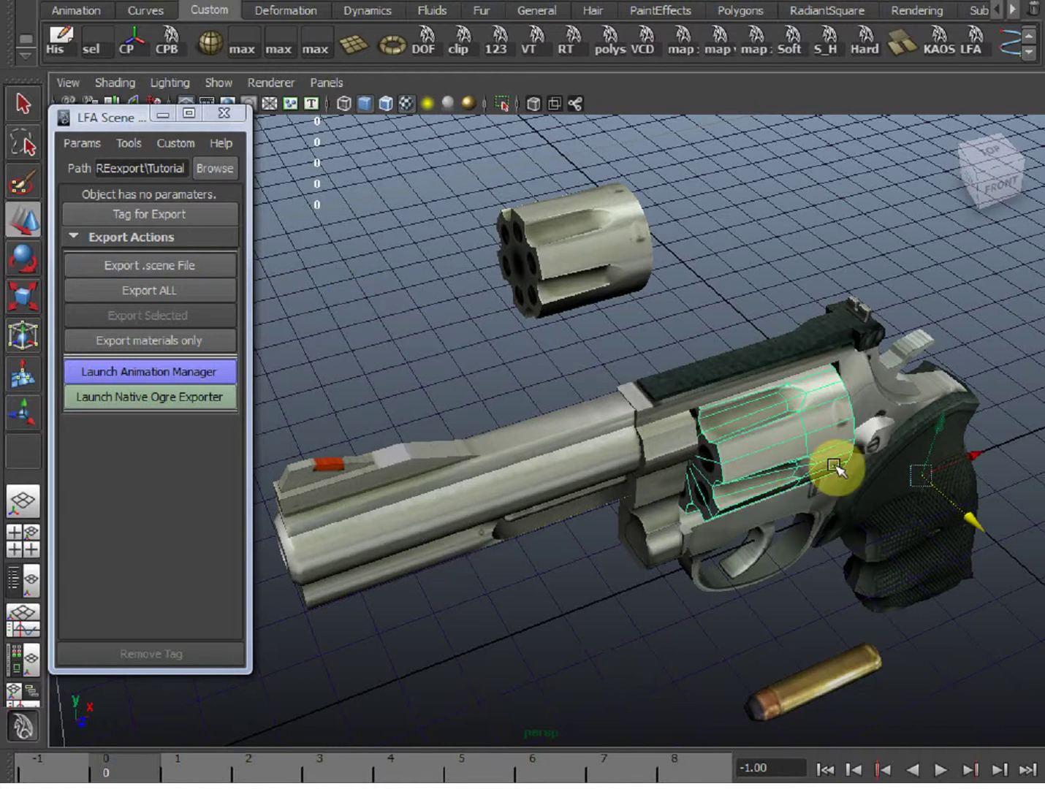
{"action": "left_click", "coordinate": [605, 435]}
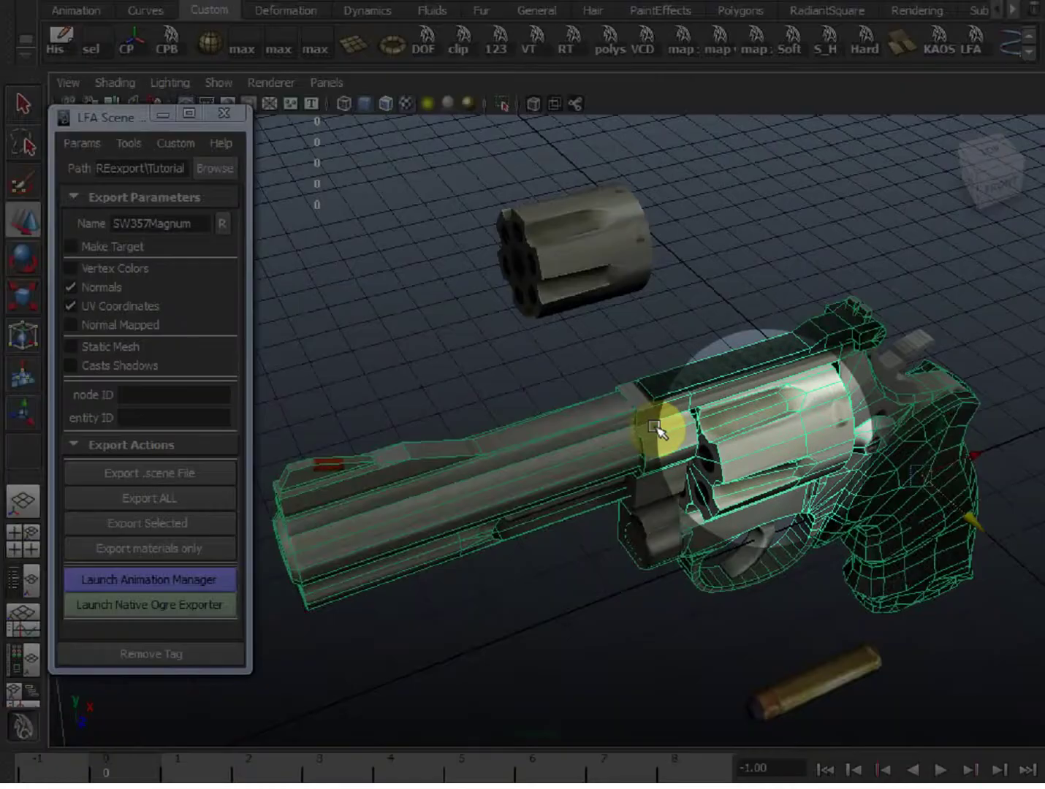
{"action": "left_click", "coordinate": [705, 427]}
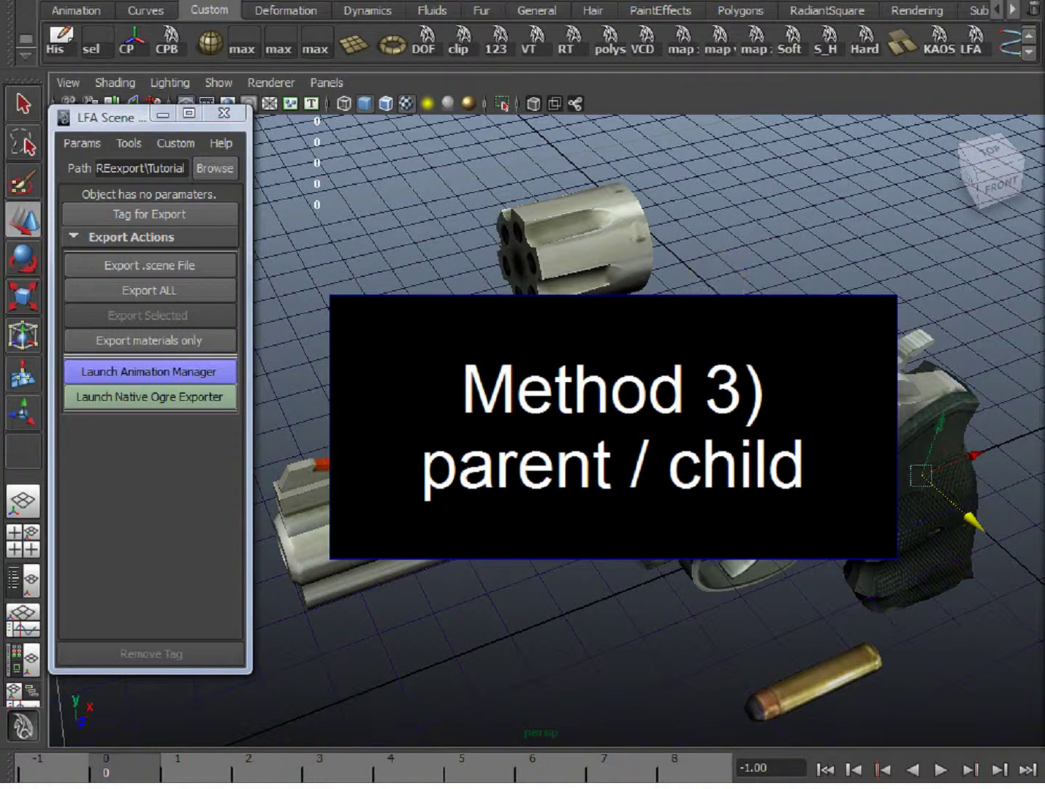
Tag the cylinder for export and parent the trigger under the revolver body in Hypergraph
{"action": "left_click", "coordinate": [172, 213]}
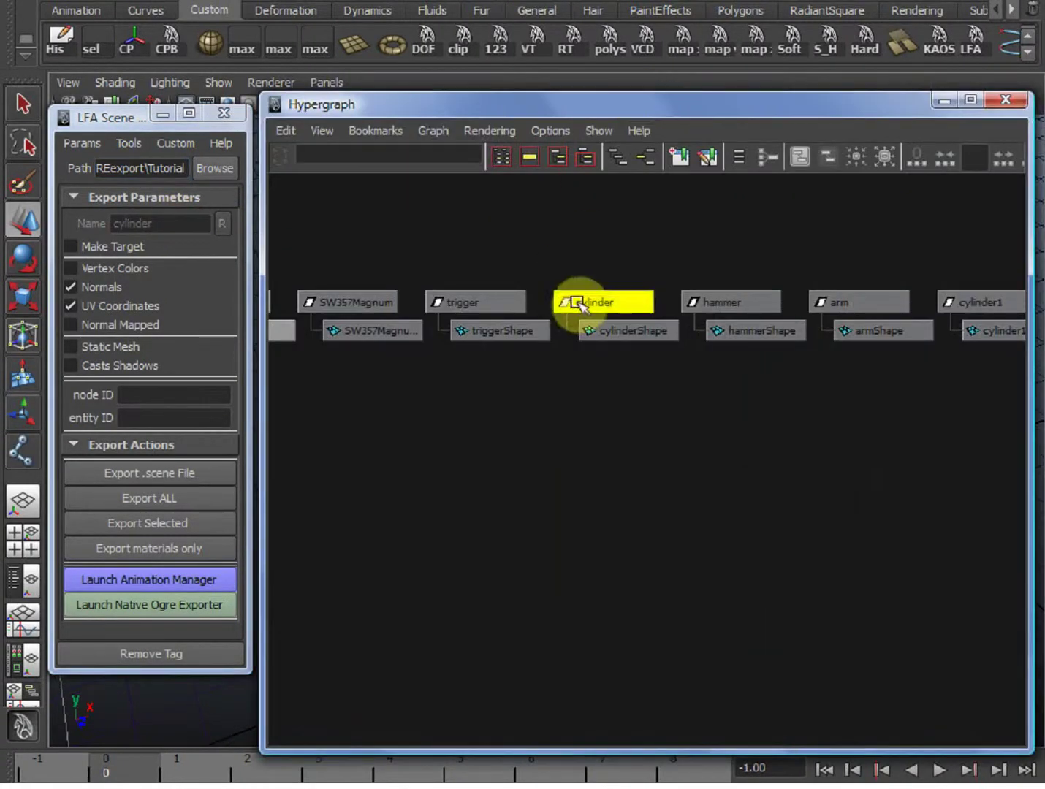
{"action": "middle_click_drag", "start_coordinate": [653, 407], "coordinate": [586, 484], "text": "alt"}
{"action": "right_click_drag", "start_coordinate": [585, 484], "coordinate": [751, 488], "text": "alt"}
{"action": "middle_click_drag", "start_coordinate": [751, 488], "coordinate": [719, 491], "text": "alt"}
{"action": "right_click_drag", "start_coordinate": [719, 491], "coordinate": [725, 492], "text": "alt"}
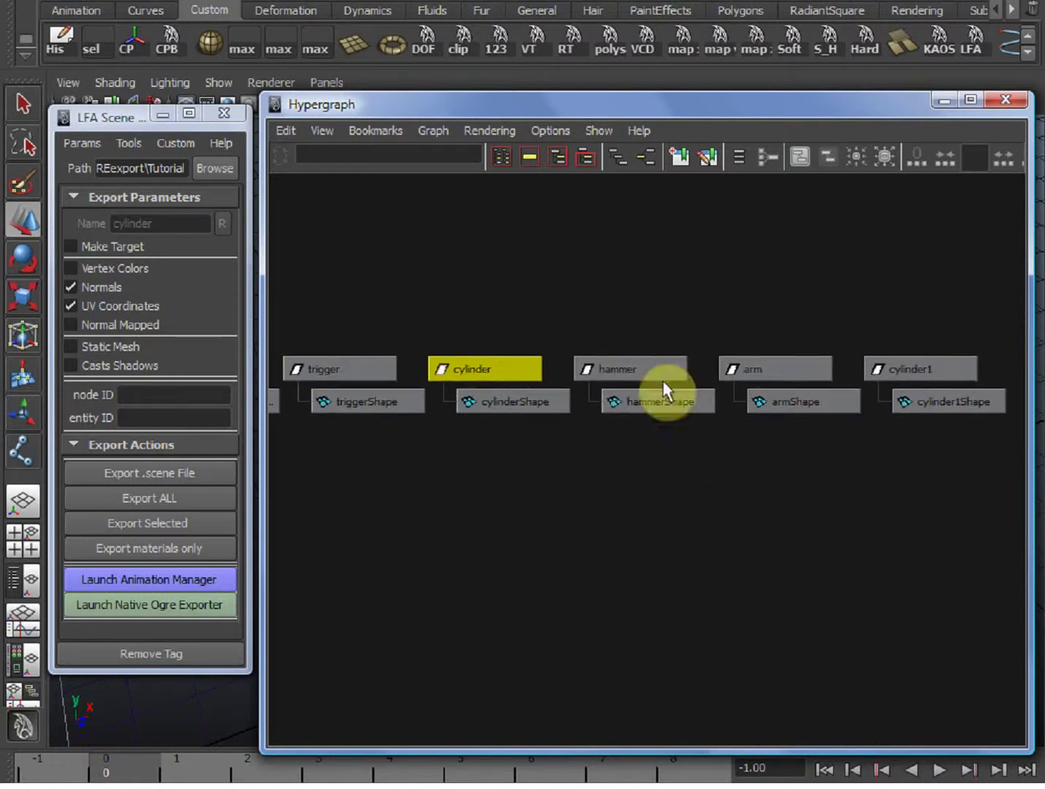
{"action": "middle_click_drag", "start_coordinate": [621, 367], "coordinate": [626, 366]}
{"action": "middle_click", "coordinate": [775, 368]}
Parent the cylinder under the arm and the arm under the revolver body node
{"action": "right_click_drag", "start_coordinate": [698, 482], "coordinate": [574, 478], "text": "alt"}
{"action": "middle_click_drag", "start_coordinate": [574, 477], "coordinate": [635, 473], "text": "alt"}
{"action": "middle_click_drag", "start_coordinate": [477, 386], "coordinate": [374, 388]}
{"action": "middle_click_drag", "start_coordinate": [502, 388], "coordinate": [374, 387]}
{"action": "middle_click_drag", "start_coordinate": [505, 388], "coordinate": [505, 389]}
{"action": "middle_click_drag", "start_coordinate": [622, 381], "coordinate": [545, 404]}
{"action": "middle_click_drag", "start_coordinate": [482, 383], "coordinate": [373, 386]}
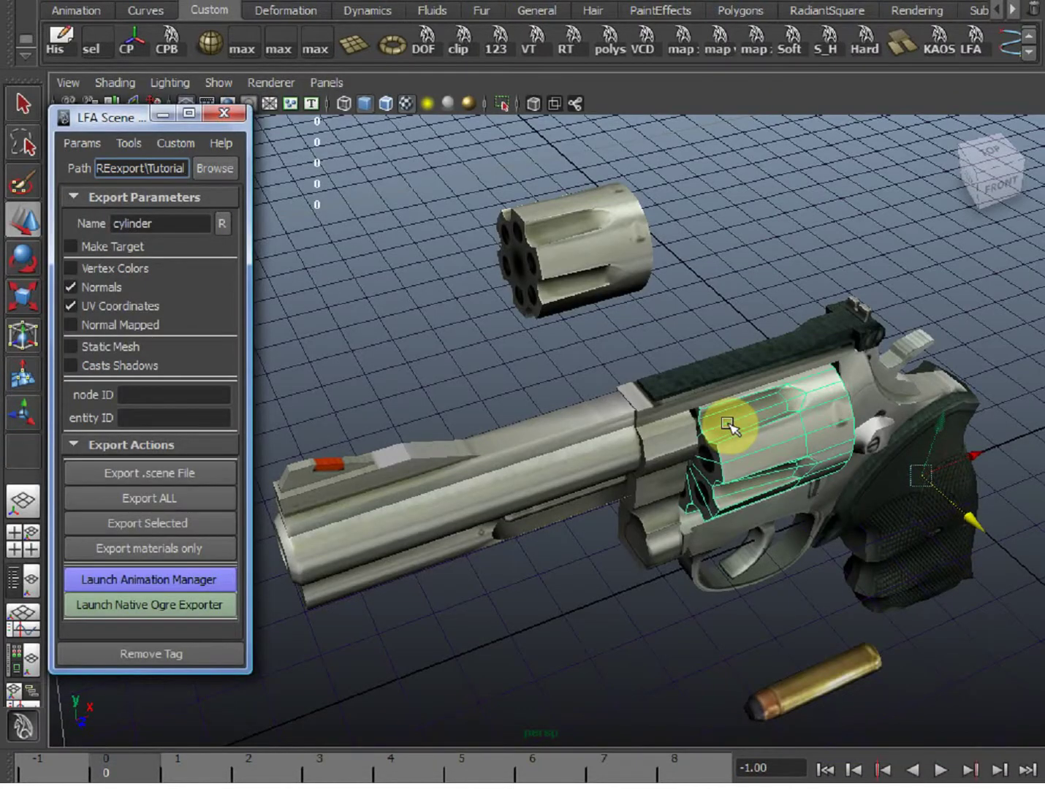
{"action": "left_click", "coordinate": [670, 396]}
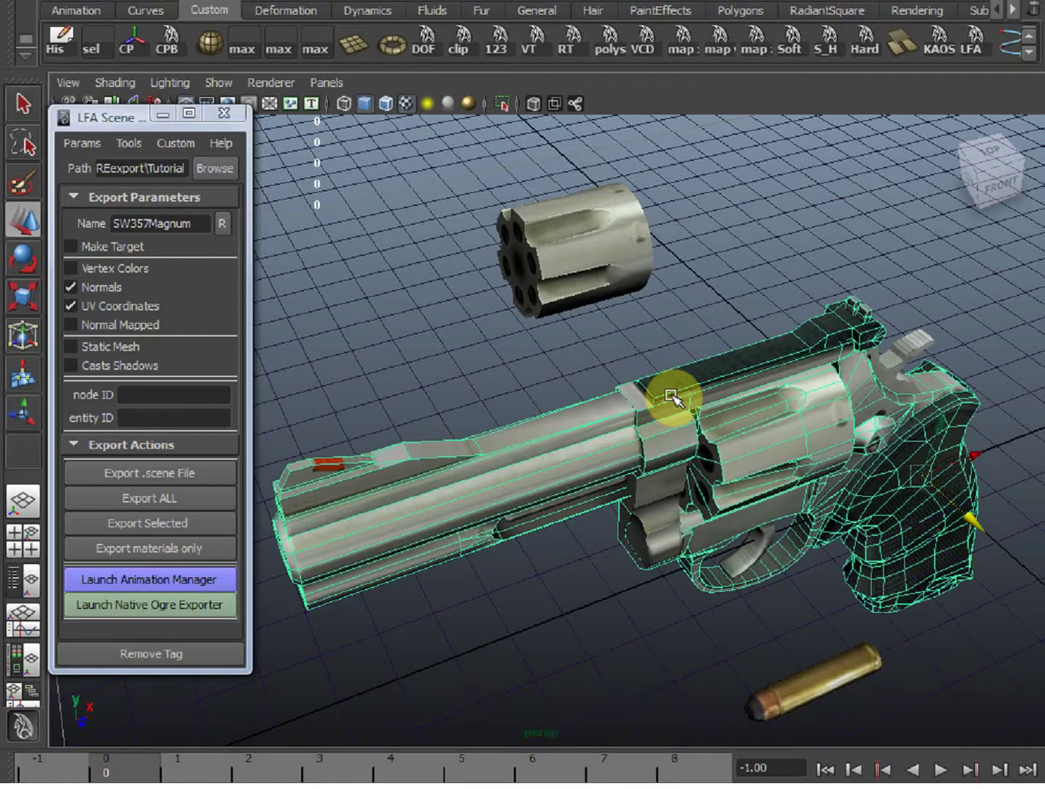
Marquee-select from the cylinder across the whole revolver and bullet so multiple objects are selected
{"action": "left_click", "coordinate": [753, 436]}
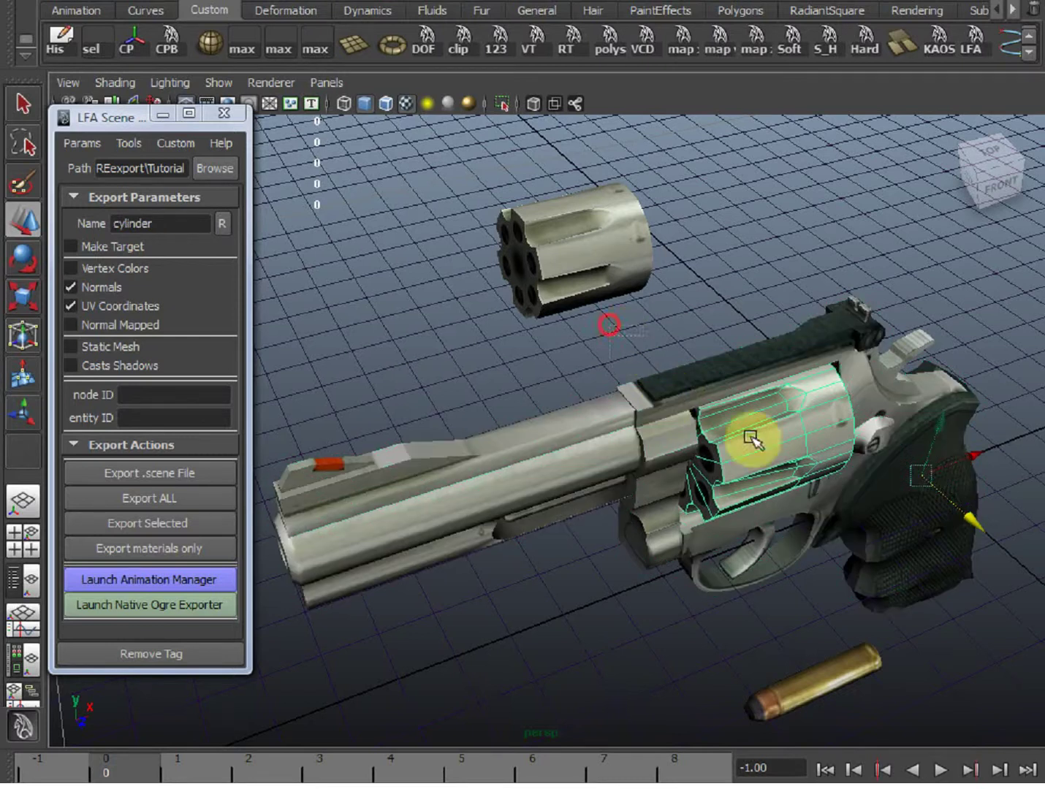
{"action": "left_click_drag", "start_coordinate": [753, 436], "coordinate": [1002, 711]}
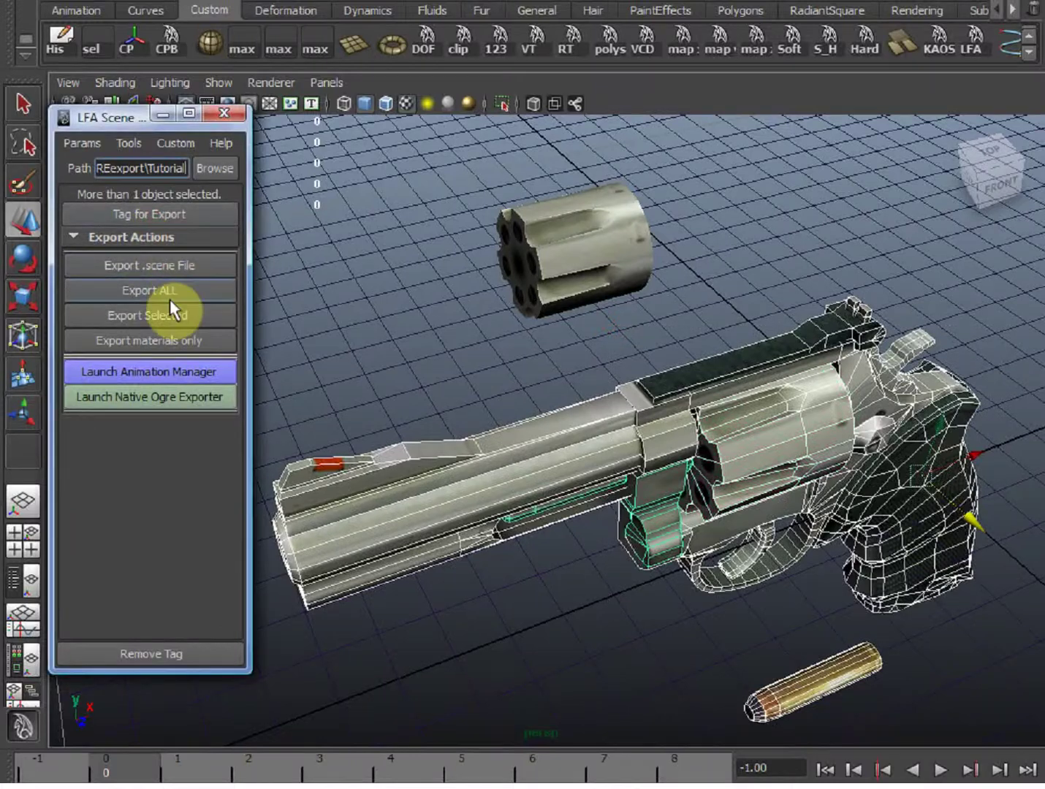
Export all tagged parts and load OgreDemo.scene into WinViewer to inspect the assembled revolver
{"action": "left_click", "coordinate": [171, 295]}
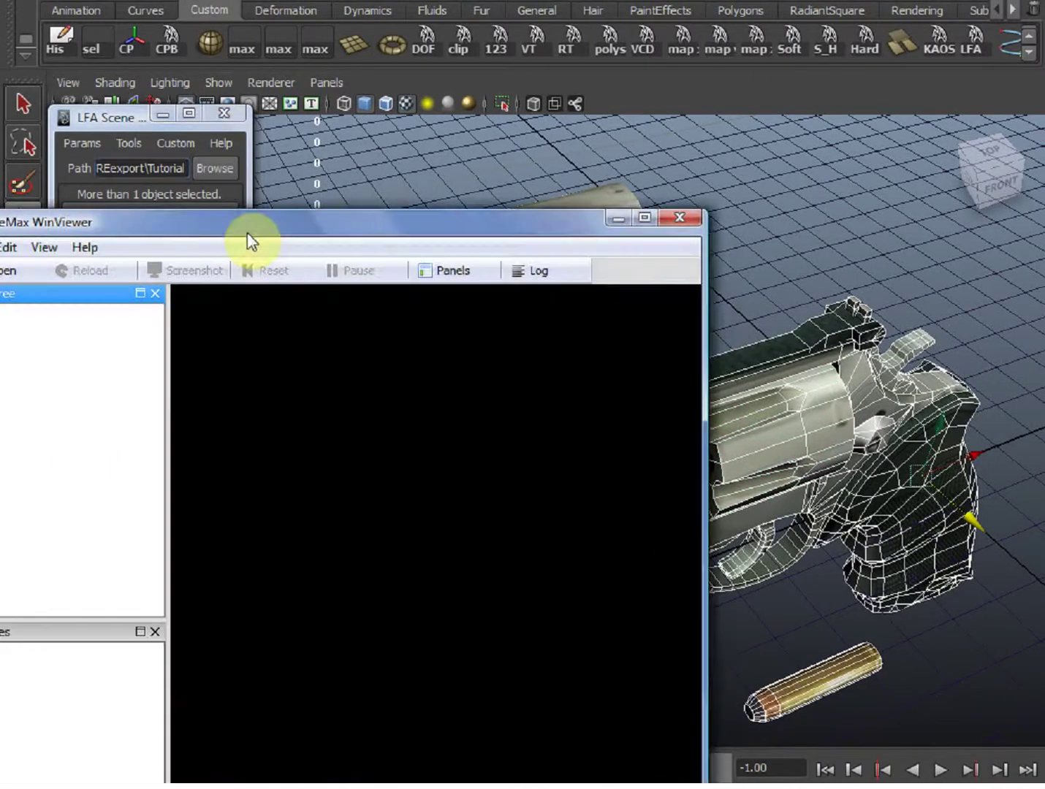
{"action": "left_click_drag", "start_coordinate": [248, 233], "coordinate": [246, 228]}
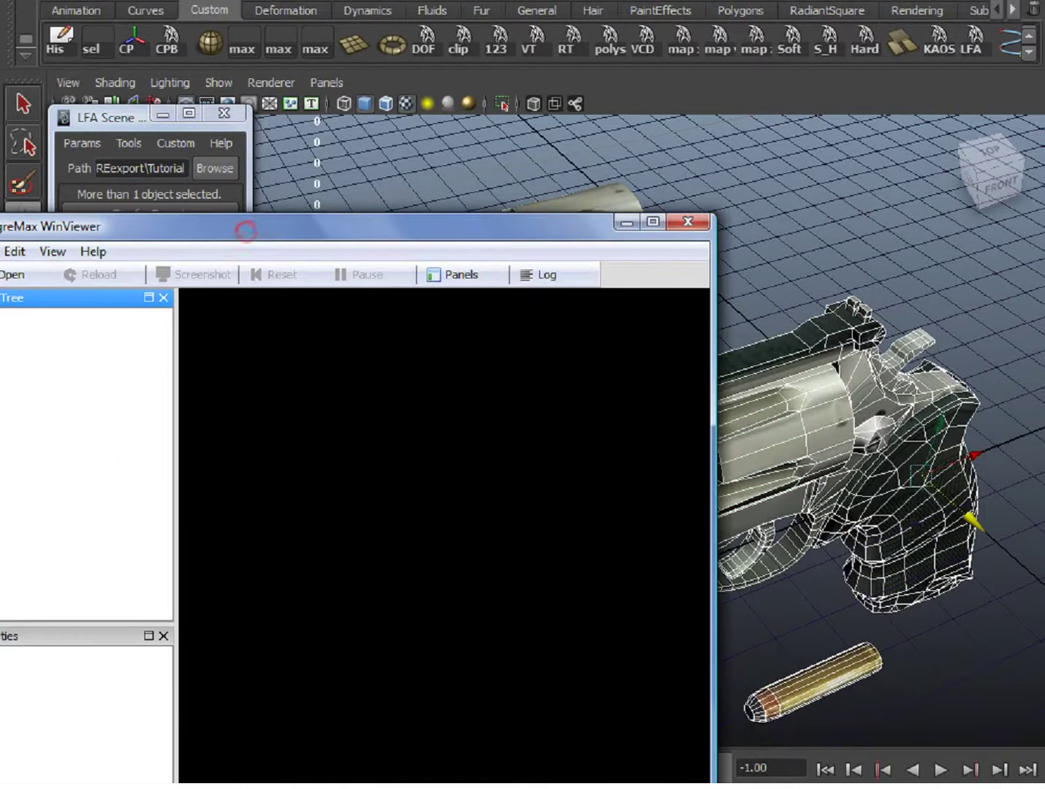
{"action": "left_click_drag", "start_coordinate": [778, 784], "coordinate": [814, 370]}
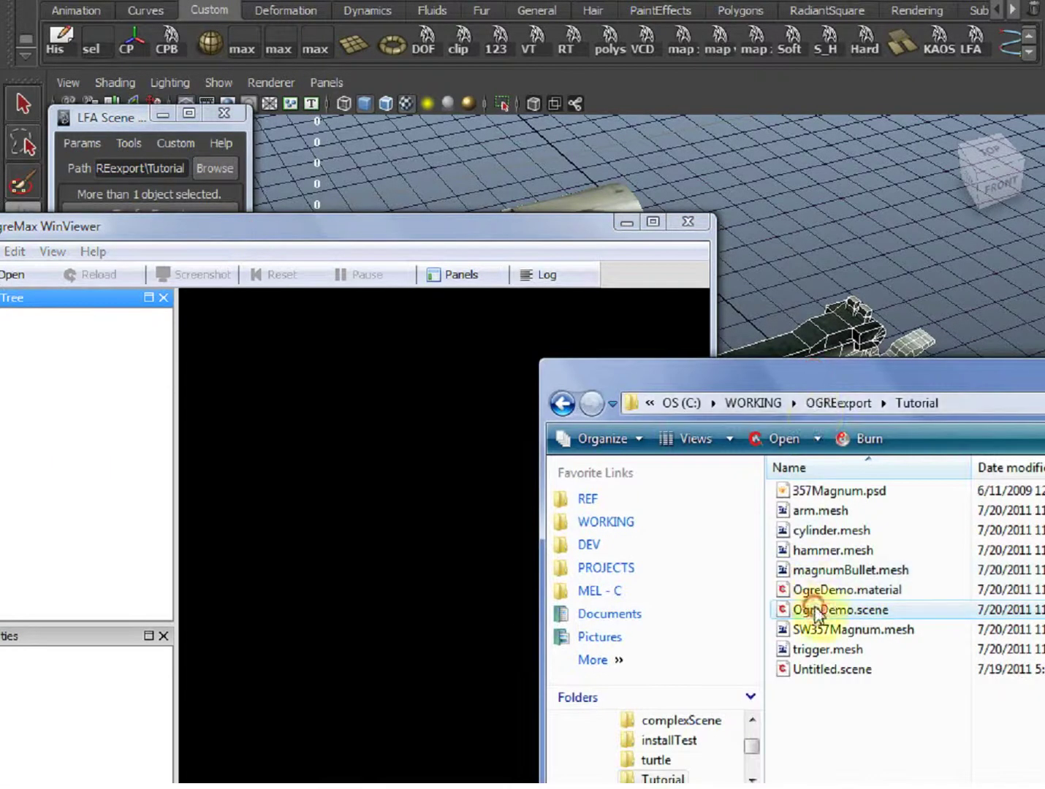
{"action": "left_click_drag", "start_coordinate": [804, 610], "coordinate": [384, 540]}
{"action": "left_click", "coordinate": [492, 739]}
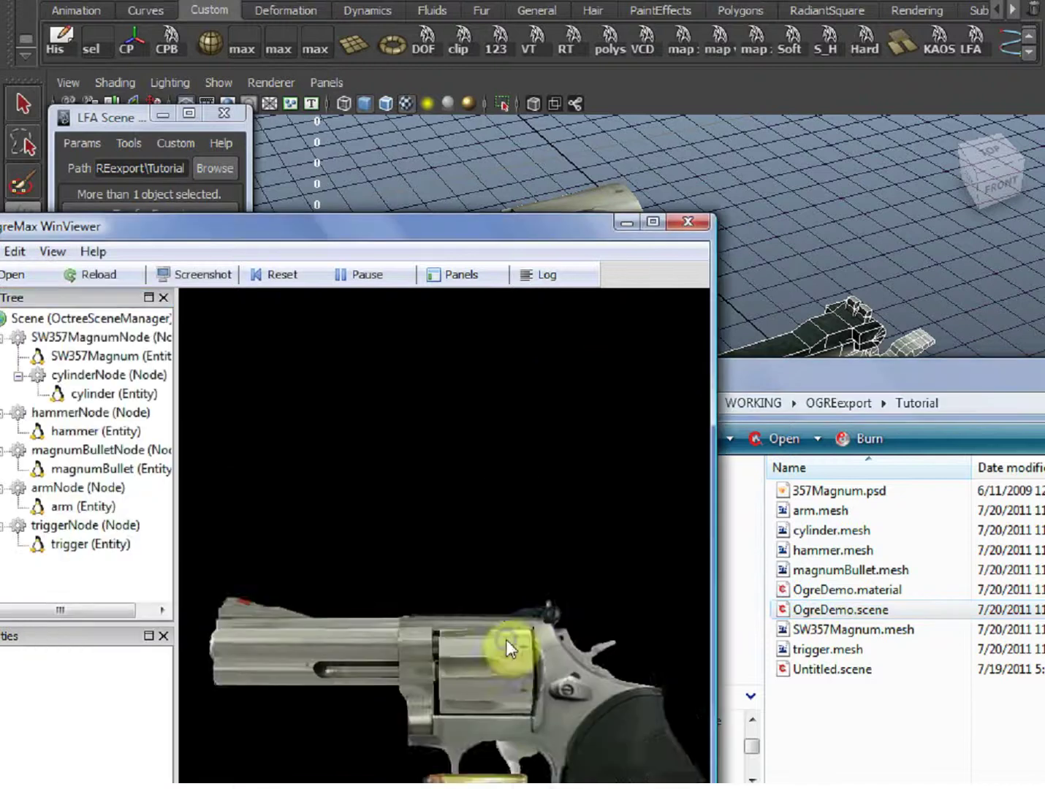
{"action": "left_click", "coordinate": [510, 646]}
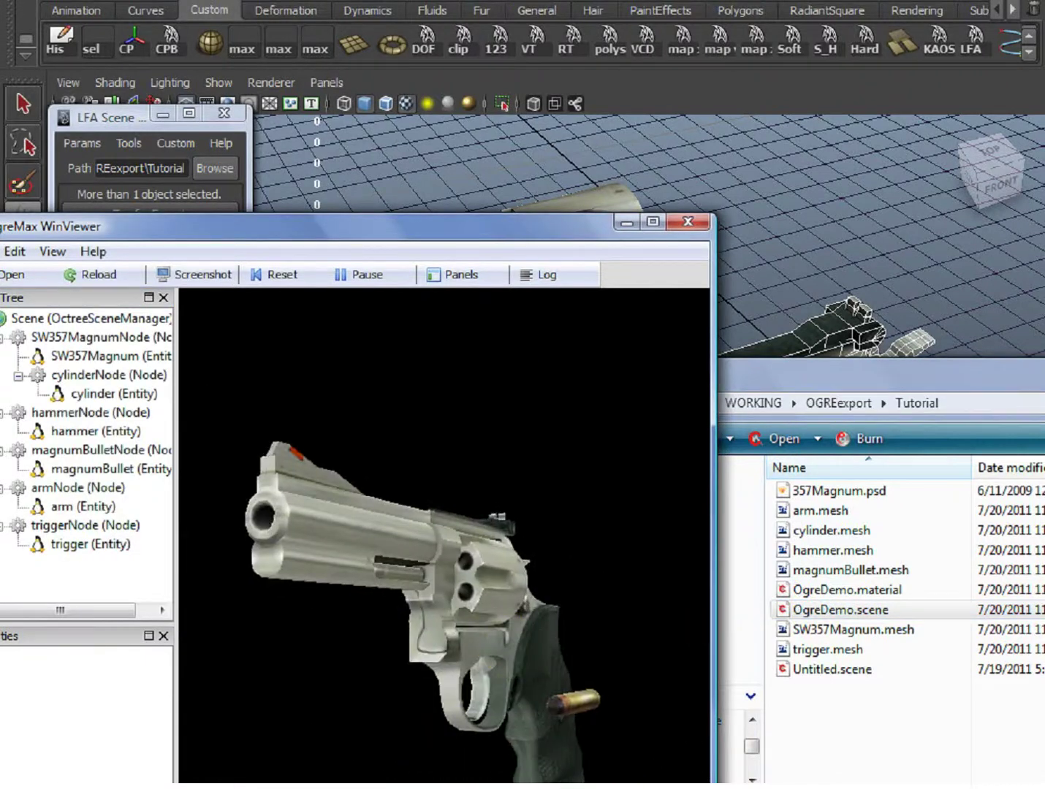
{"action": "left_click_drag", "start_coordinate": [572, 548], "coordinate": [571, 548]}
Back in Maya, centre the cylinder's pivot with the CP shelf button
{"action": "left_click", "coordinate": [626, 221]}
{"action": "left_click", "coordinate": [788, 443]}
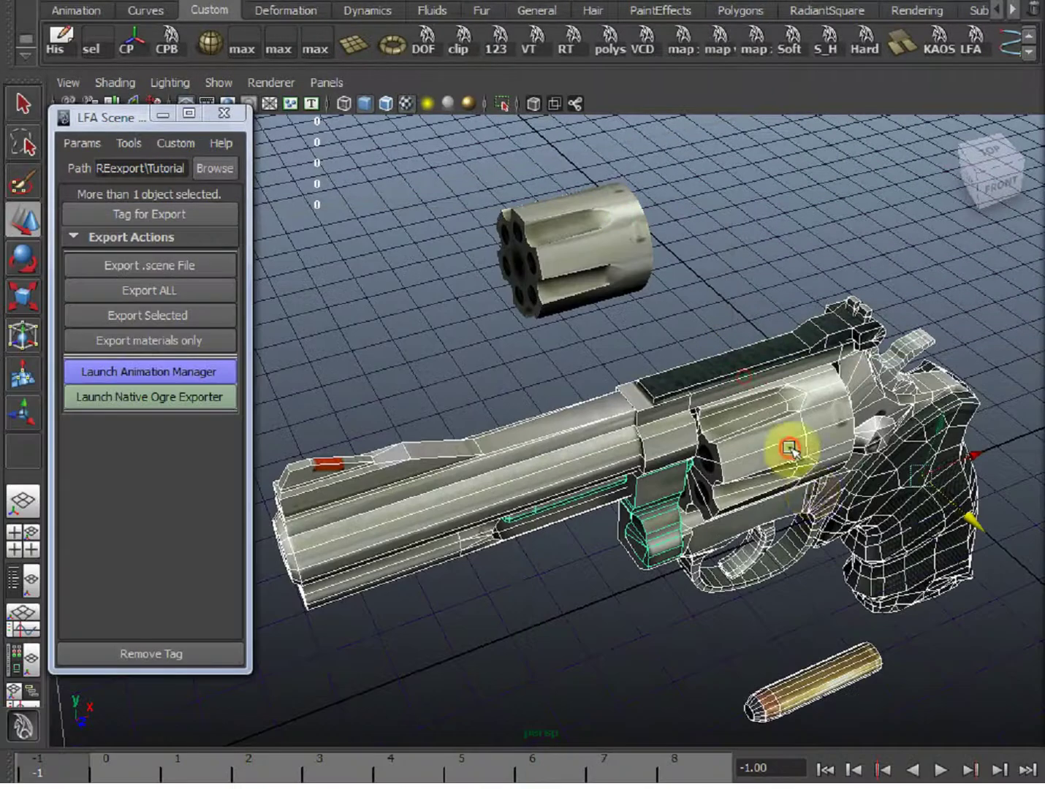
{"action": "key", "text": "e"}
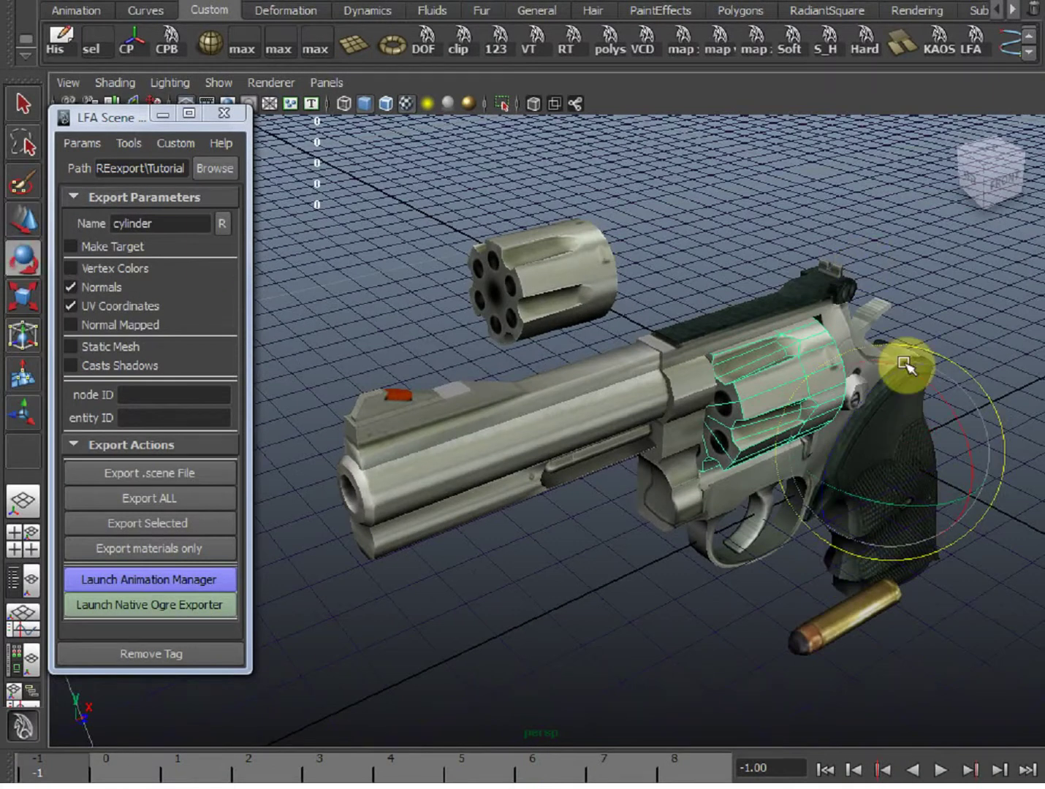
{"action": "left_click_drag", "start_coordinate": [922, 377], "coordinate": [903, 475]}
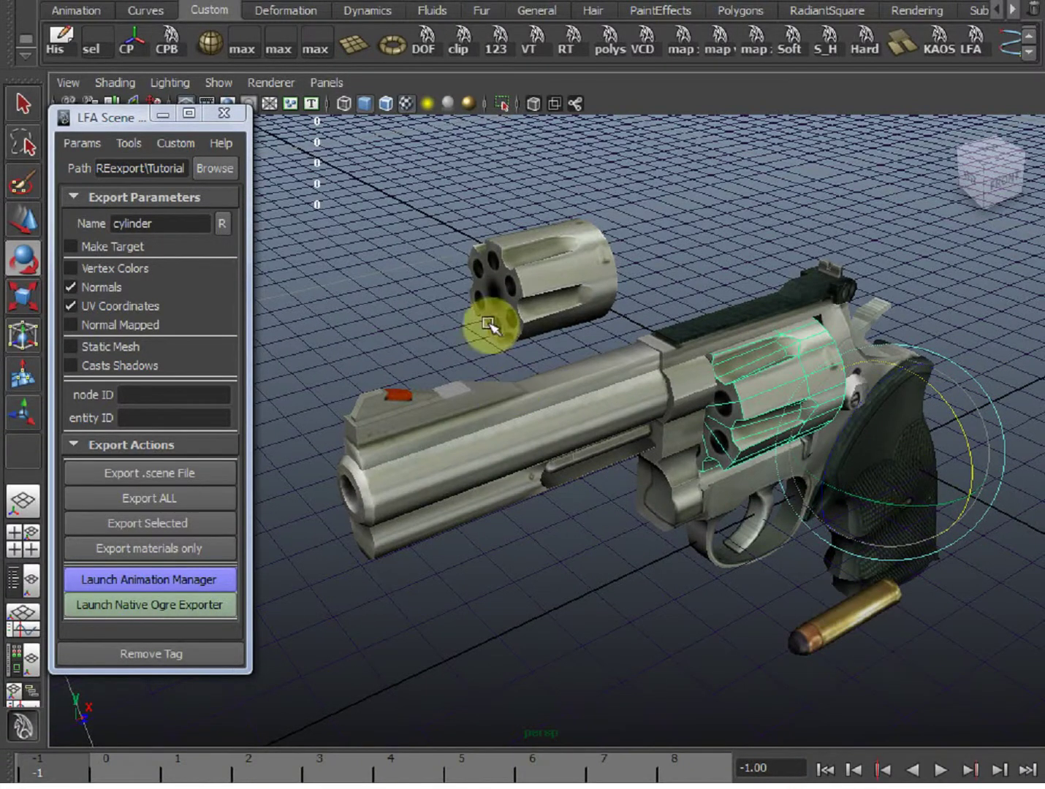
{"action": "left_click", "coordinate": [128, 58]}
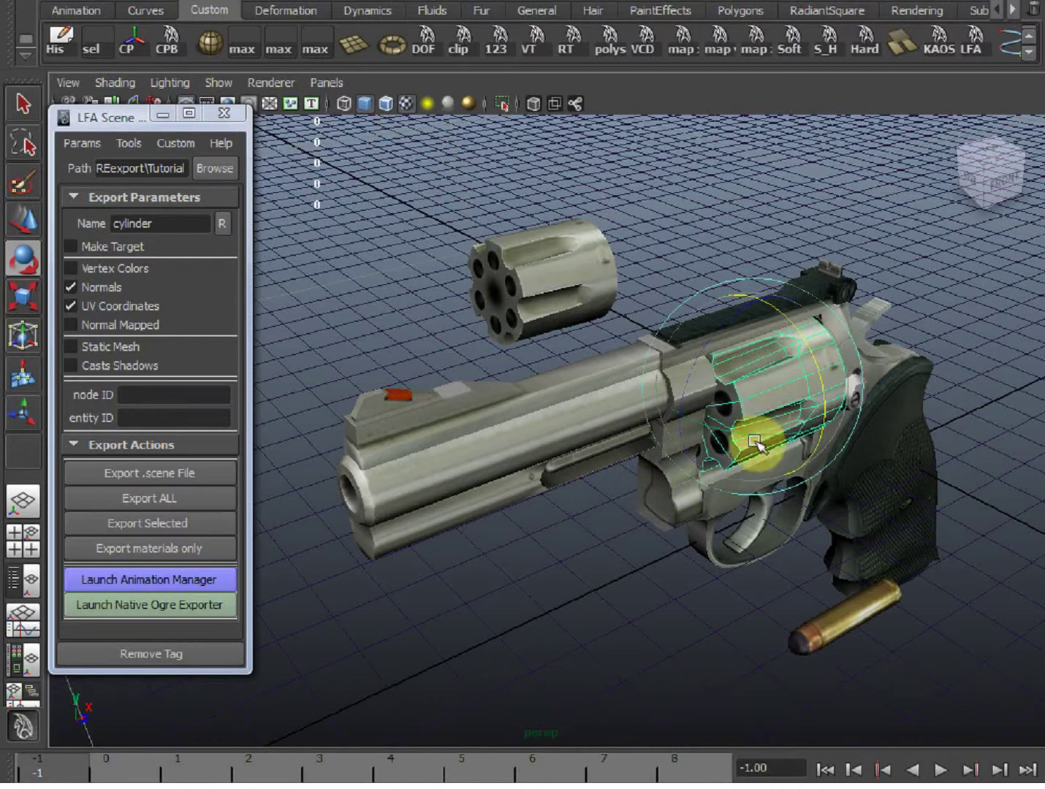
Select the hammer and test-rotate the trigger around its pivot, then undo the rotation
{"action": "left_click", "coordinate": [886, 324]}
{"action": "middle_click_drag", "start_coordinate": [751, 497], "coordinate": [719, 489], "text": "alt"}
{"action": "key", "text": "w"}
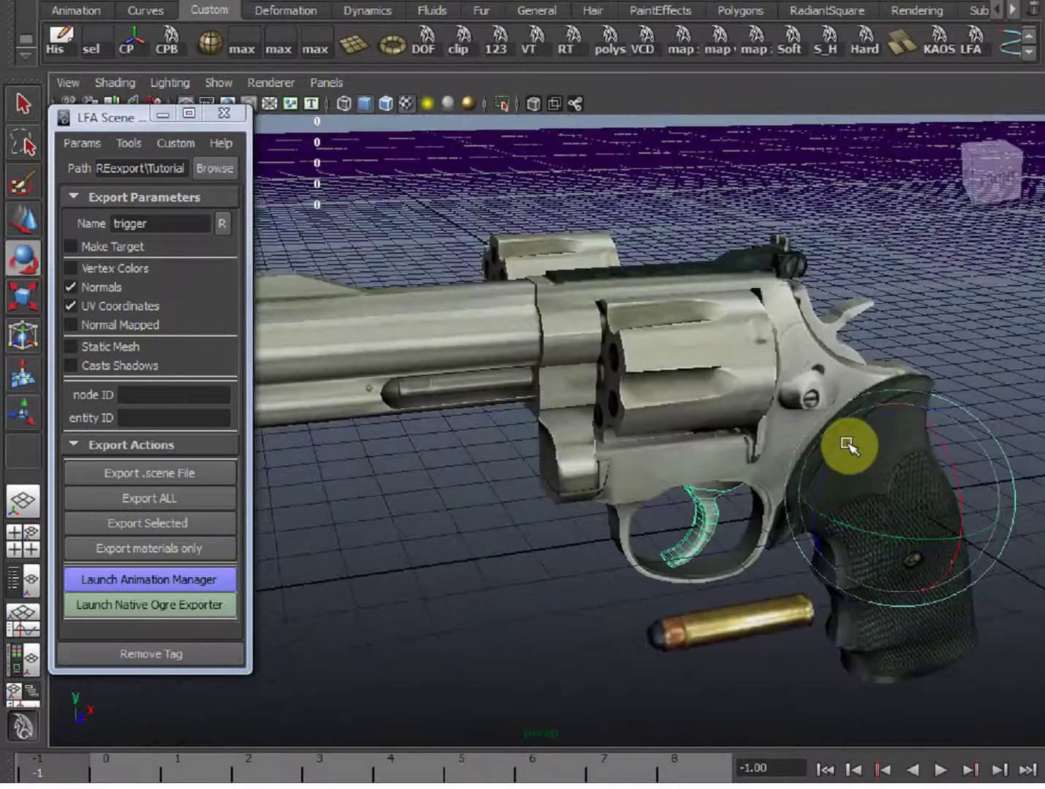
{"action": "left_click_drag", "start_coordinate": [856, 441], "coordinate": [886, 428]}
{"action": "key", "text": "ctrl+z"}
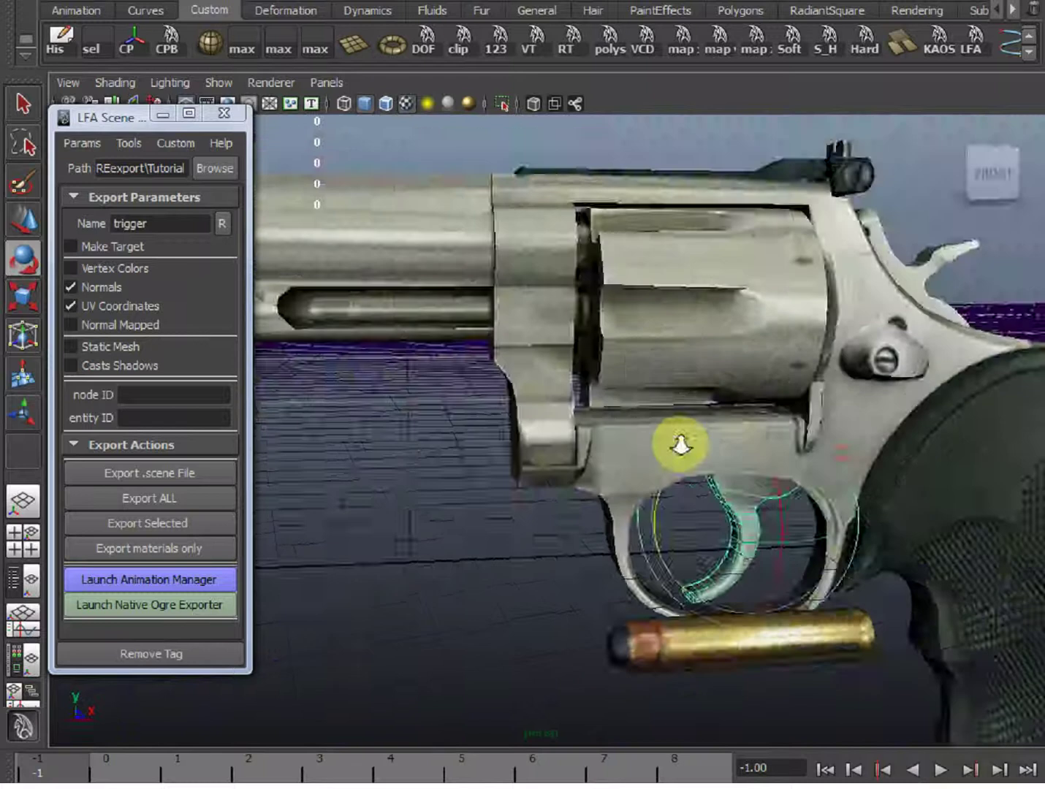
{"action": "left_click_drag", "start_coordinate": [680, 444], "coordinate": [693, 455], "text": "alt"}
{"action": "key", "text": "w"}
Move the hammer's pivot down to its base and test-rotate it, then undo
{"action": "key", "text": "Insert"}
{"action": "left_click_drag", "start_coordinate": [852, 301], "coordinate": [837, 292], "text": "alt"}
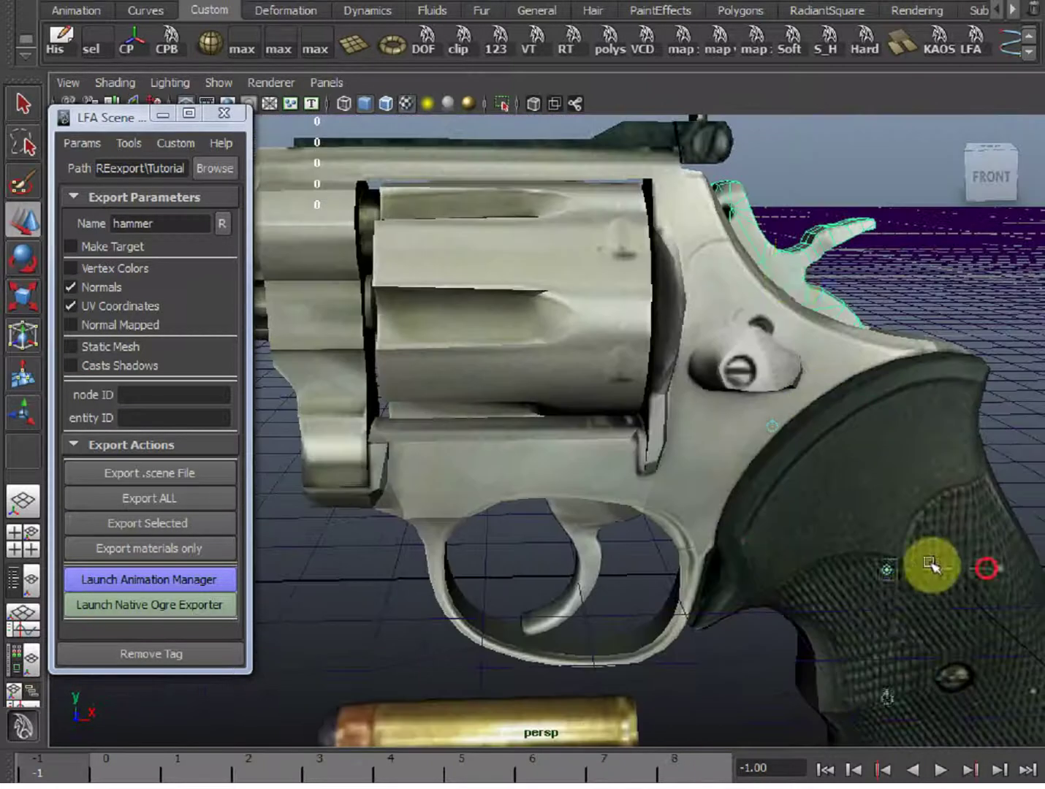
{"action": "left_click_drag", "start_coordinate": [931, 565], "coordinate": [804, 557]}
{"action": "left_click_drag", "start_coordinate": [756, 541], "coordinate": [787, 225]}
{"action": "left_click_drag", "start_coordinate": [807, 344], "coordinate": [853, 347]}
{"action": "key", "text": "Insert"}
{"action": "key", "text": "e"}
{"action": "left_click_drag", "start_coordinate": [787, 257], "coordinate": [860, 276]}
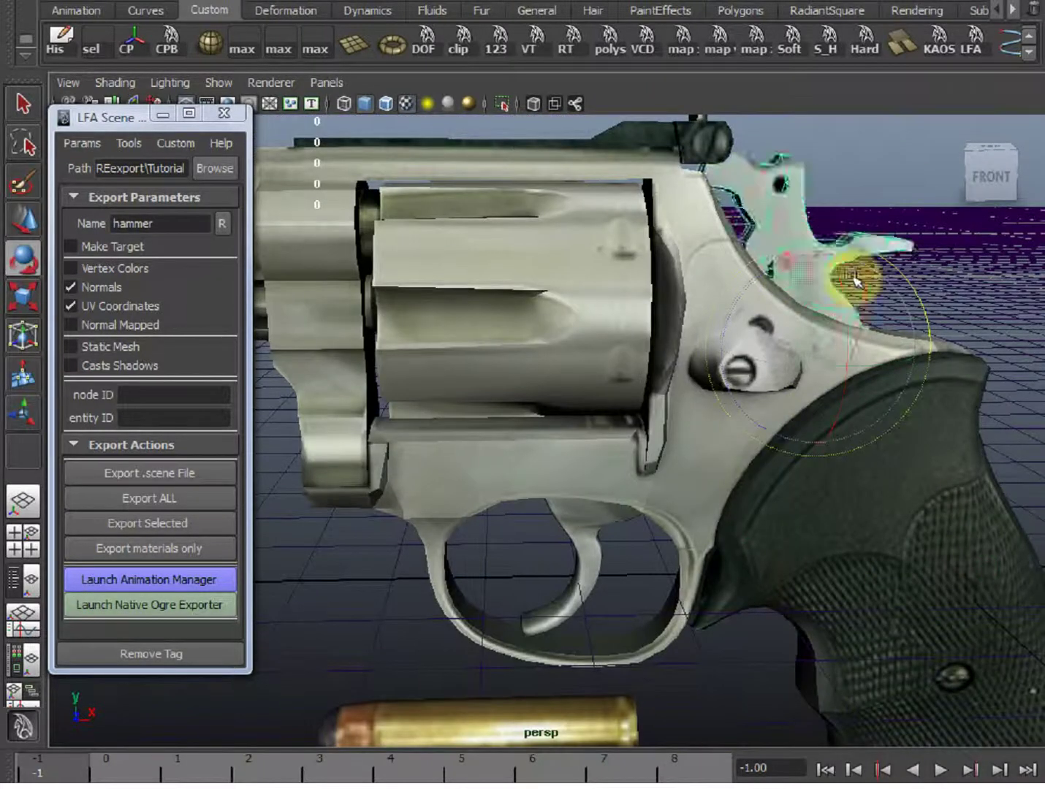
{"action": "key", "text": "ctrl+z"}
Re-export all revolver parts with Export ALL and drag OgreDemo.scene into the viewer
{"action": "left_click", "coordinate": [601, 520]}
{"action": "left_click_drag", "start_coordinate": [600, 519], "coordinate": [608, 489], "text": "alt"}
{"action": "left_click_drag", "start_coordinate": [694, 478], "coordinate": [572, 334], "text": "alt"}
{"action": "left_click", "coordinate": [653, 264]}
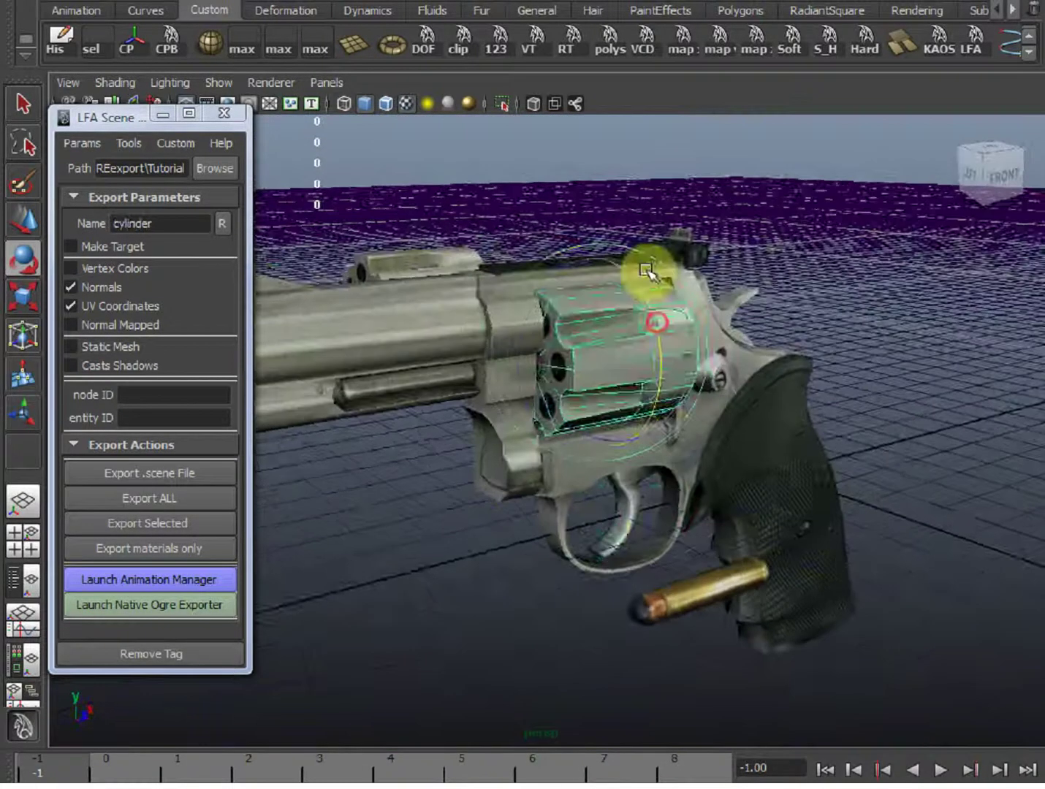
{"action": "left_click_drag", "start_coordinate": [654, 264], "coordinate": [716, 532], "text": "alt"}
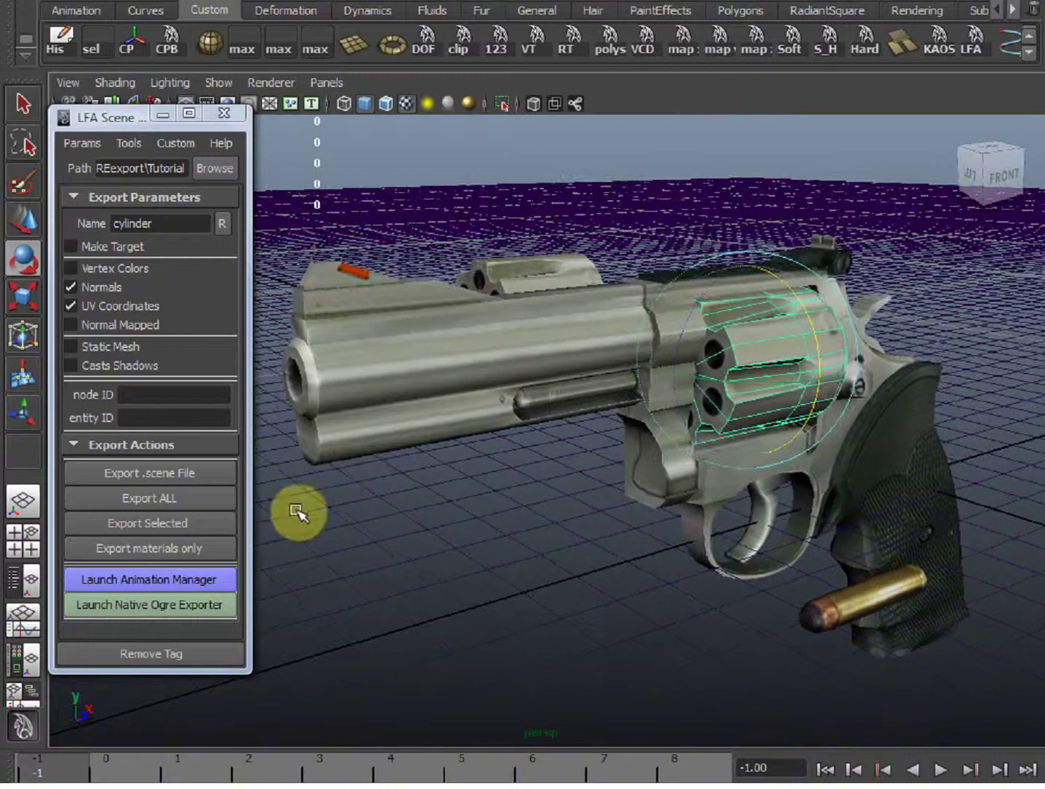
{"action": "left_click", "coordinate": [164, 497]}
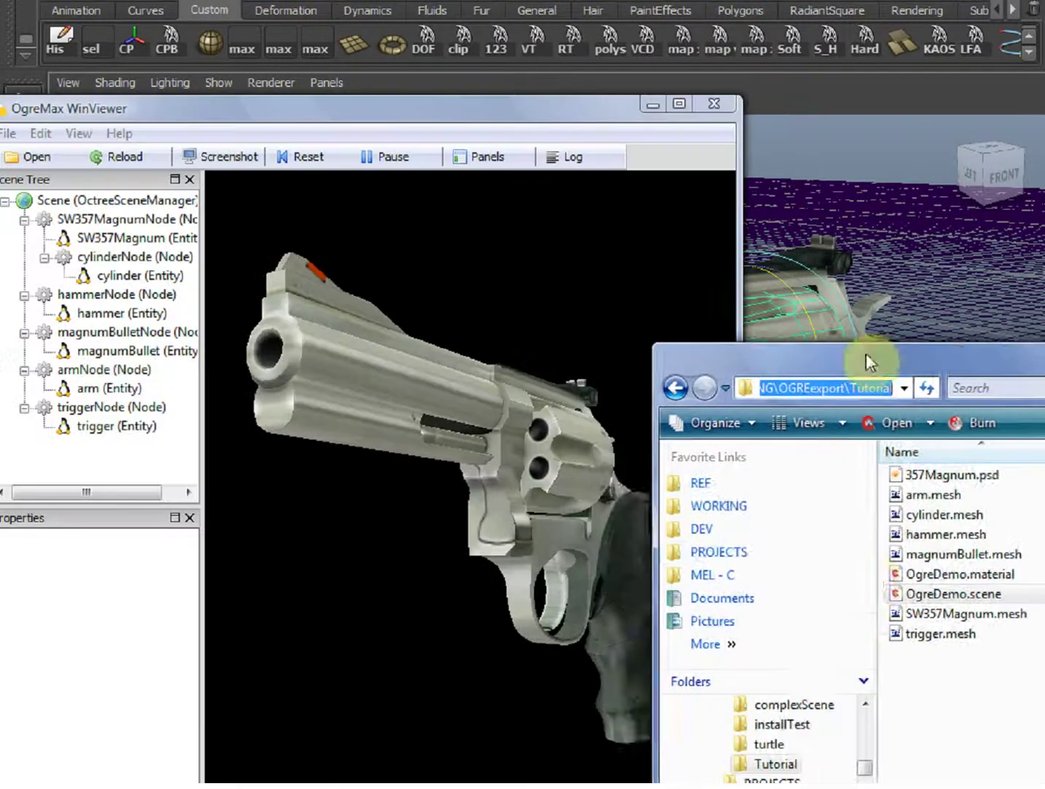
{"action": "left_click_drag", "start_coordinate": [865, 359], "coordinate": [838, 341]}
{"action": "left_click_drag", "start_coordinate": [887, 583], "coordinate": [429, 518]}
Confirm opening the re-exported OgreDemo.scene in WinViewer
{"action": "key", "text": "Return"}
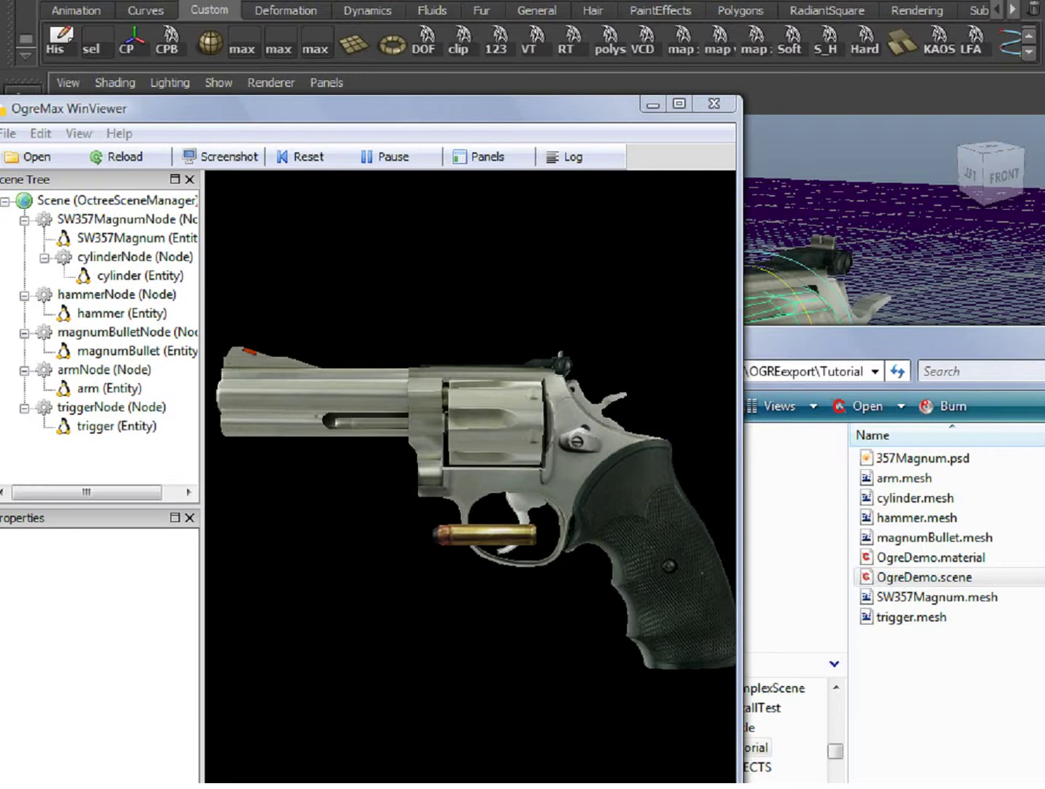
Load cylinder.mesh from the Tutorial folder into Ogre Meshy and orbit to check its front
{"action": "left_click_drag", "start_coordinate": [1043, 713], "coordinate": [281, 0]}
{"action": "left_click", "coordinate": [37, 33]}
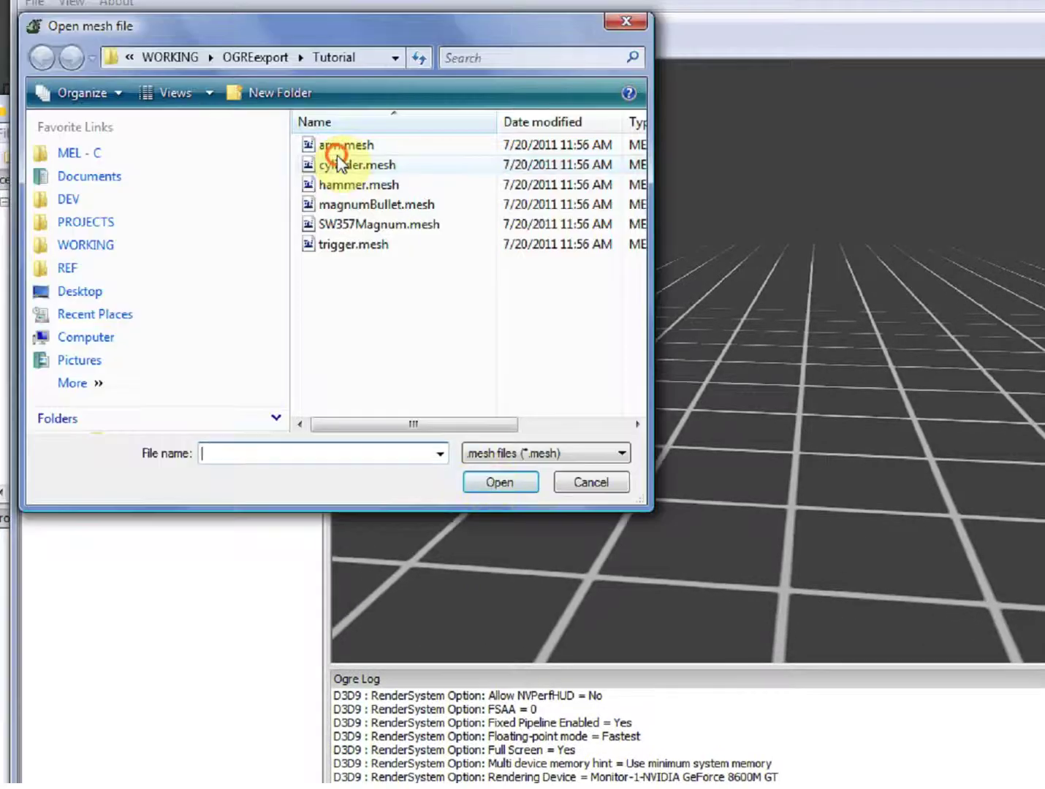
{"action": "left_click", "coordinate": [336, 161]}
{"action": "left_click", "coordinate": [492, 474]}
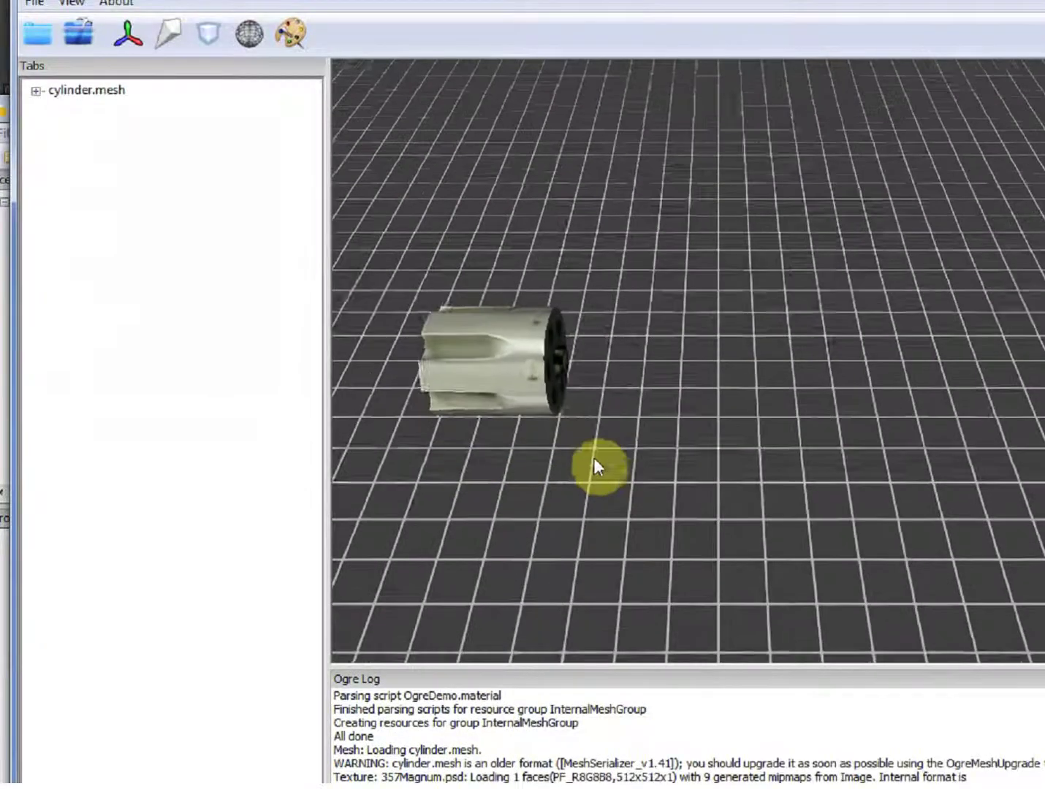
{"action": "left_click_drag", "start_coordinate": [610, 483], "coordinate": [523, 394]}
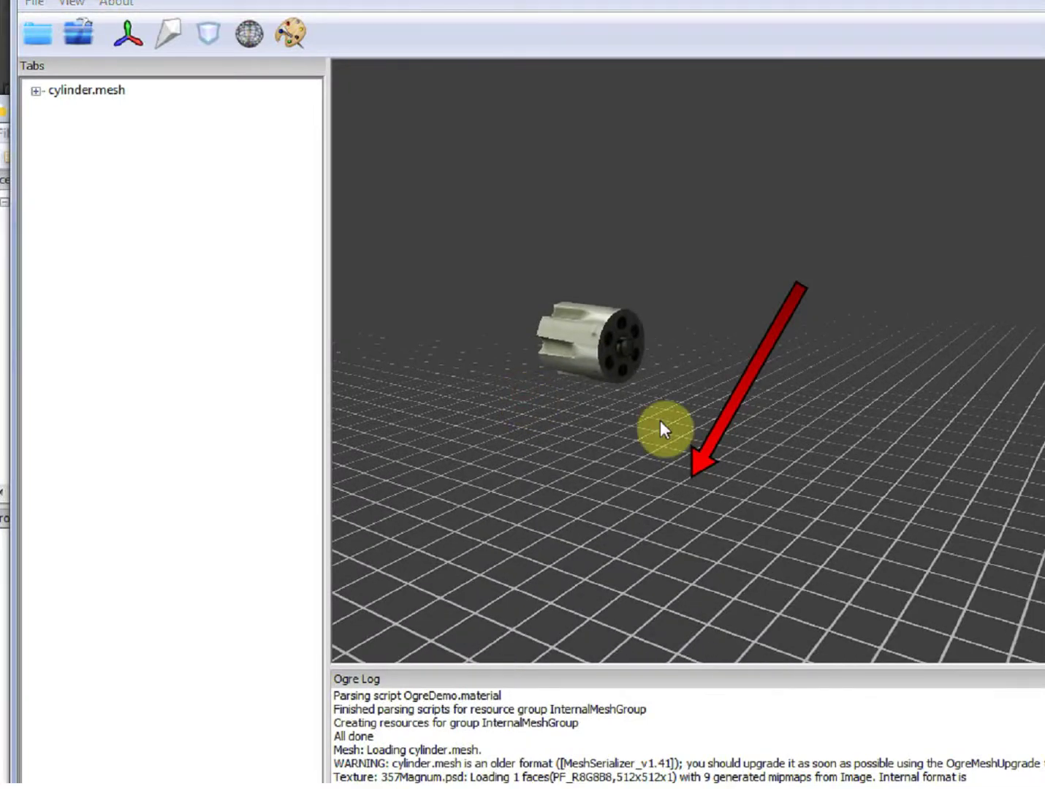
{"action": "mouse_move", "coordinate": [661, 424]}
{"action": "left_mouse_down"}
{"action": "mouse_move", "coordinate": [683, 415]}
{"action": "mouse_move", "coordinate": [675, 415]}
{"action": "left_mouse_up"}
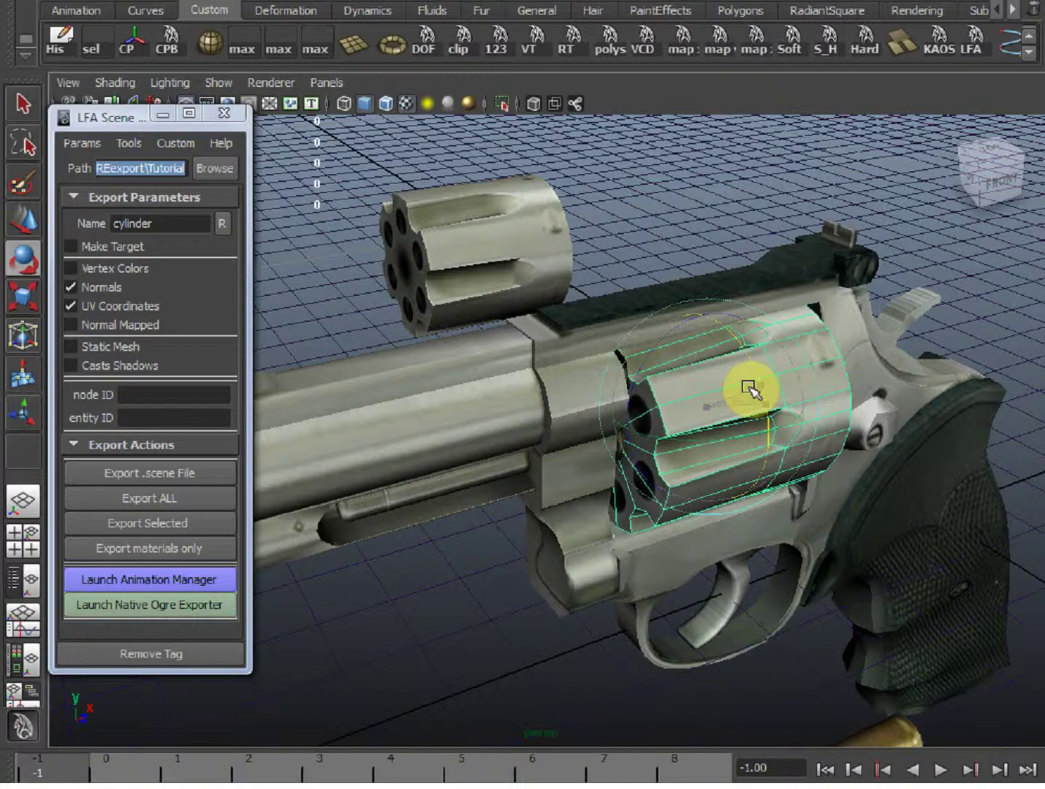
Rotate the cylinder, then show its Pivots > Local Space values in the Attribute Editor
{"action": "left_click_drag", "start_coordinate": [750, 391], "coordinate": [770, 414]}
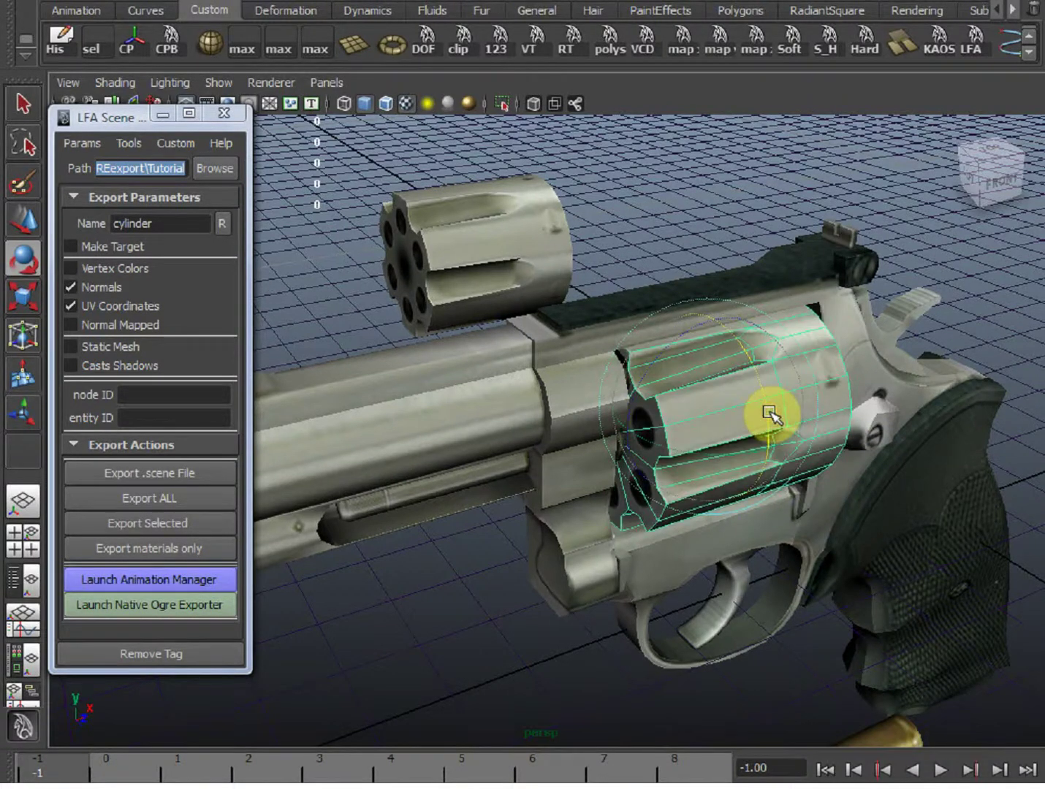
{"action": "left_click_drag", "start_coordinate": [688, 519], "coordinate": [700, 513], "text": "alt"}
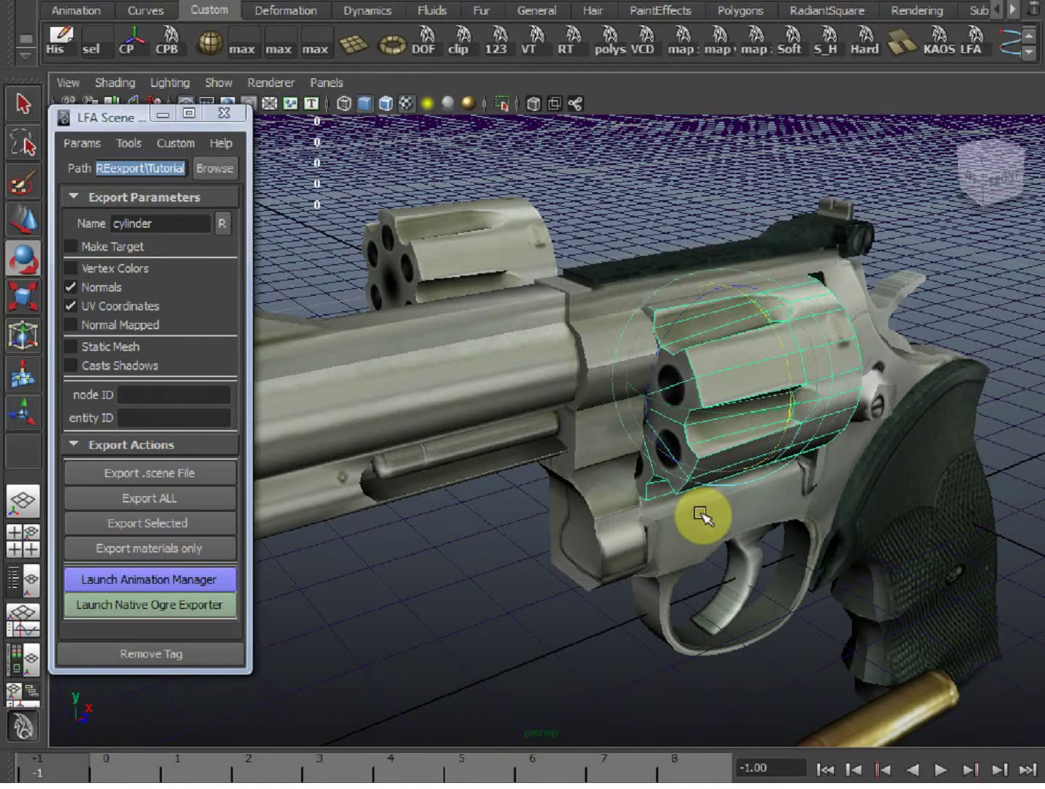
{"action": "key", "text": "ctrl+a"}
{"action": "left_click_drag", "start_coordinate": [928, 657], "coordinate": [589, 111]}
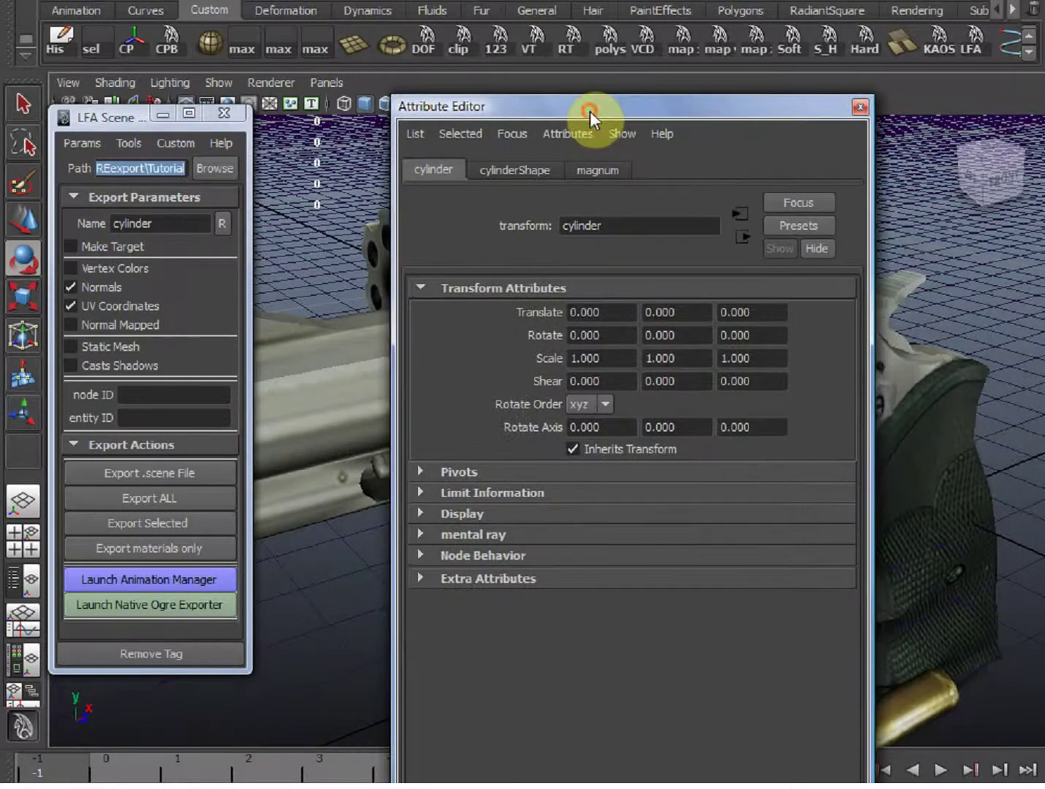
{"action": "left_click", "coordinate": [420, 471]}
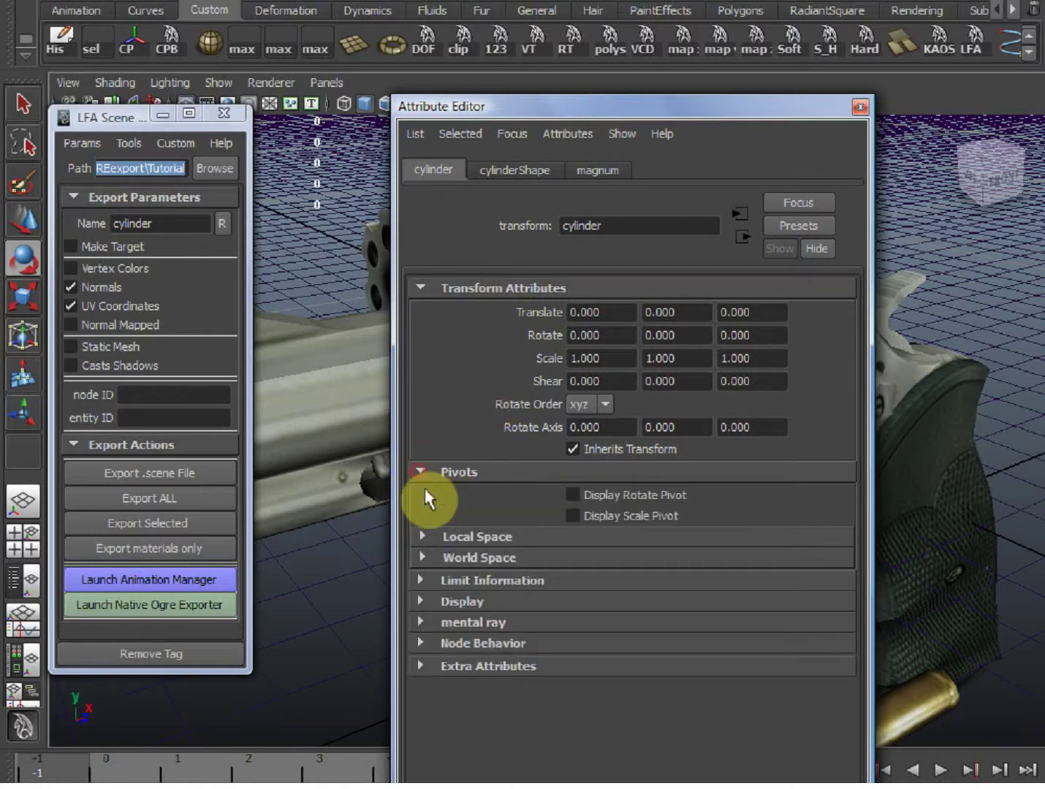
{"action": "left_click", "coordinate": [422, 536]}
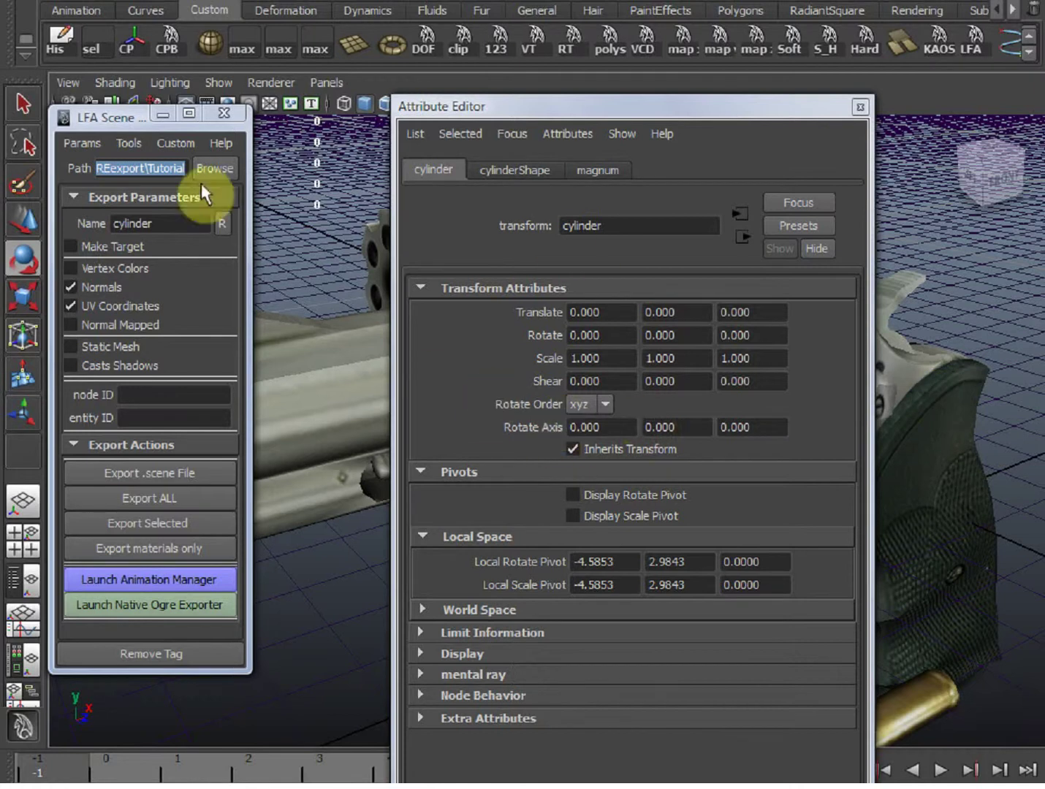
Apply LFA Scene Tools > Reset Transformations to the cylinder and close the Attribute Editor
{"action": "left_click", "coordinate": [130, 144]}
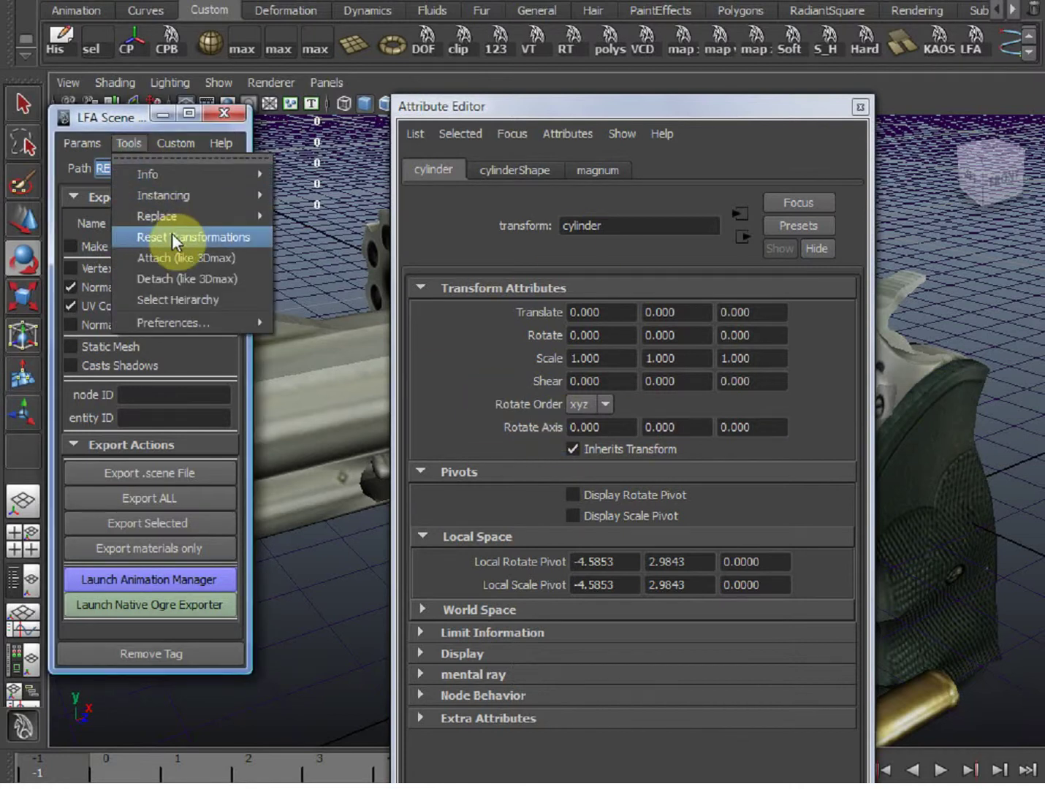
{"action": "left_click", "coordinate": [171, 233]}
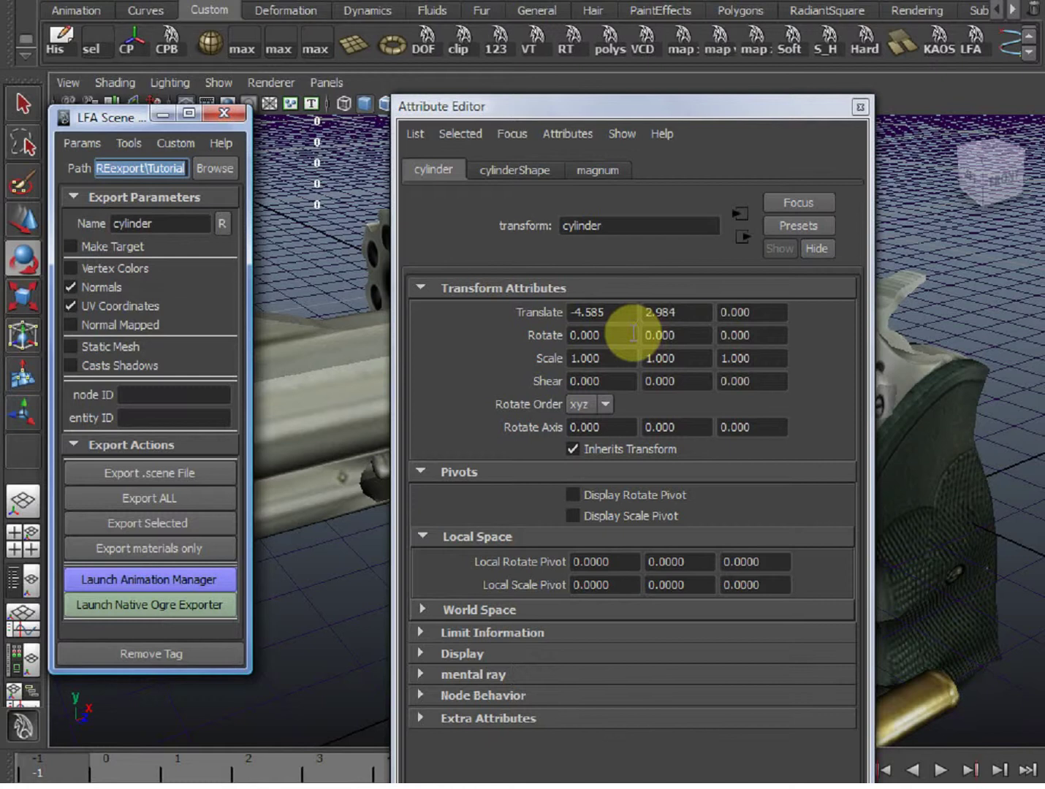
{"action": "left_click", "coordinate": [259, 321]}
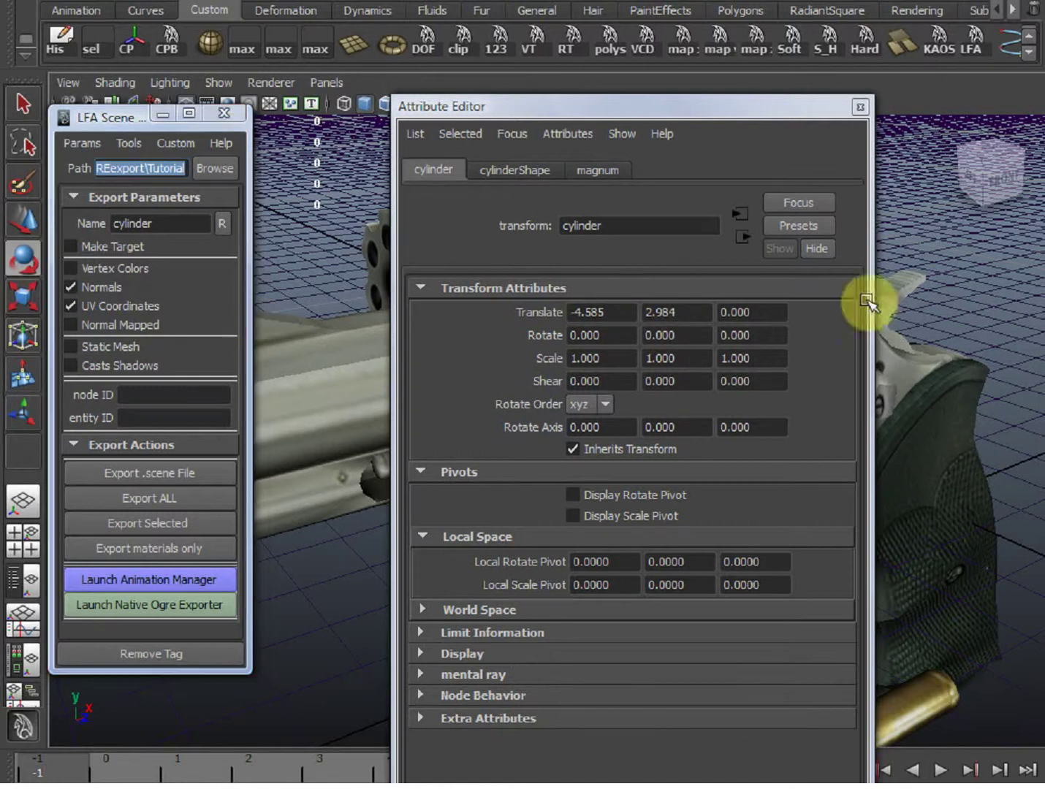
Export all revolver parts, then reload cylinder.mesh in Ogre Meshy and orbit to see its chamber holes
{"action": "left_click", "coordinate": [857, 107]}
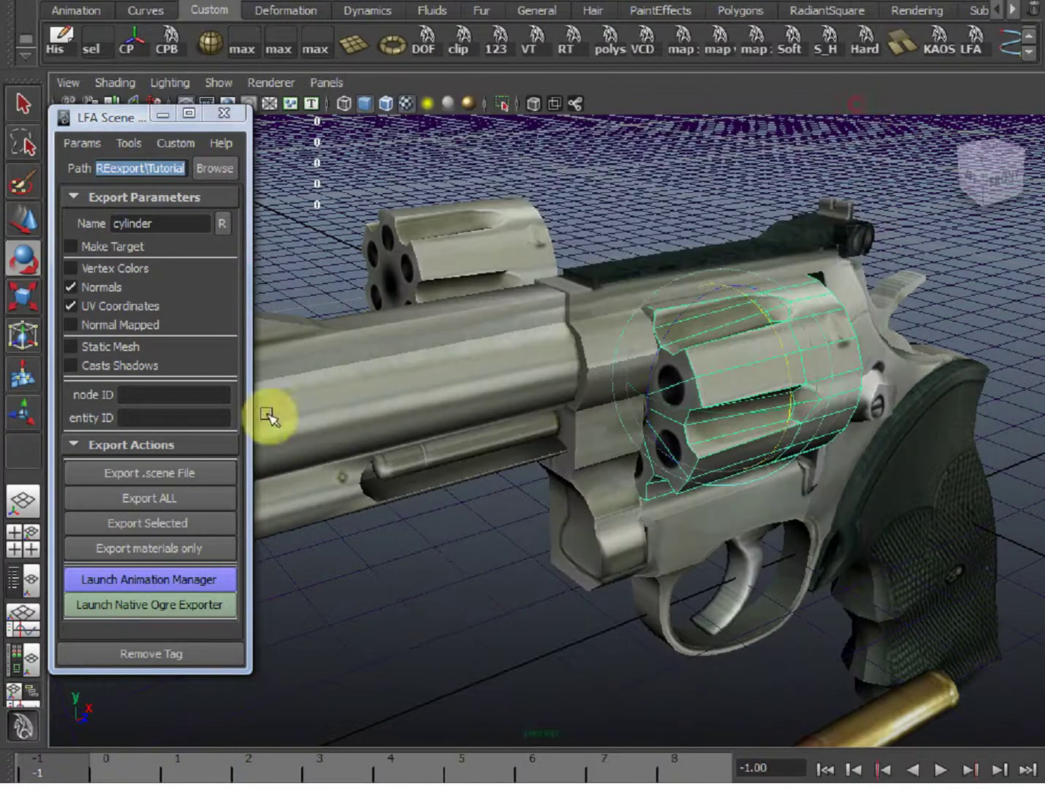
{"action": "left_click", "coordinate": [166, 500]}
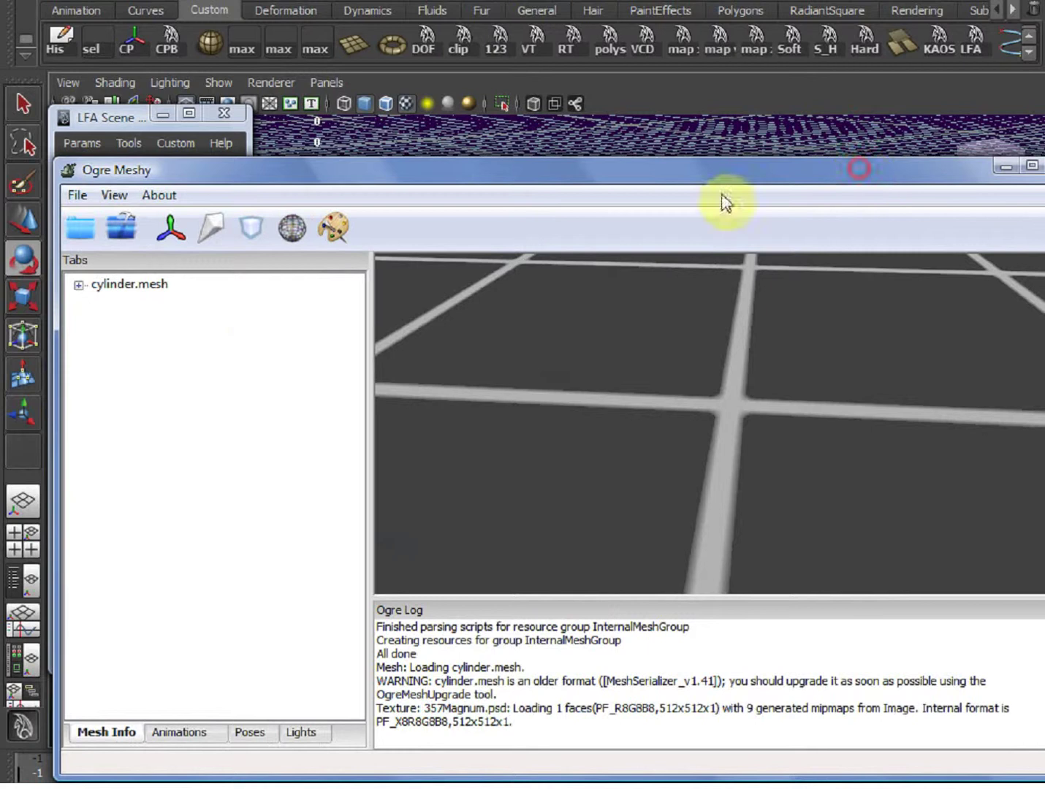
{"action": "left_click", "coordinate": [120, 227]}
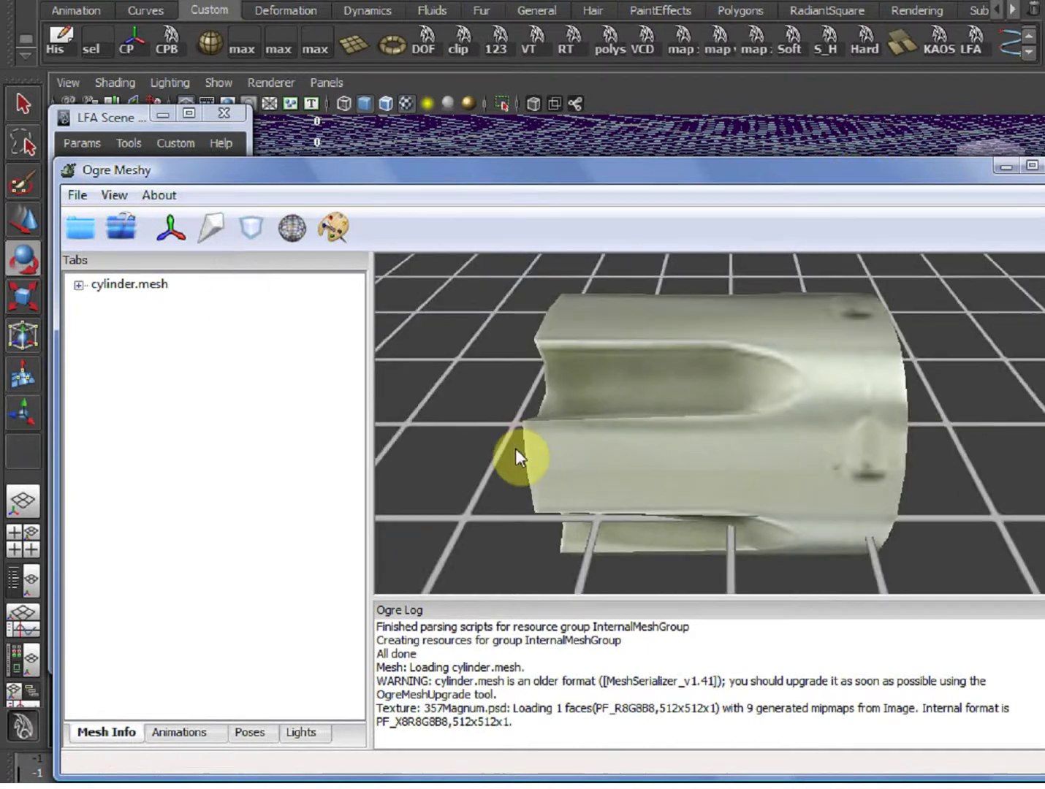
{"action": "left_click_drag", "start_coordinate": [569, 455], "coordinate": [675, 407]}
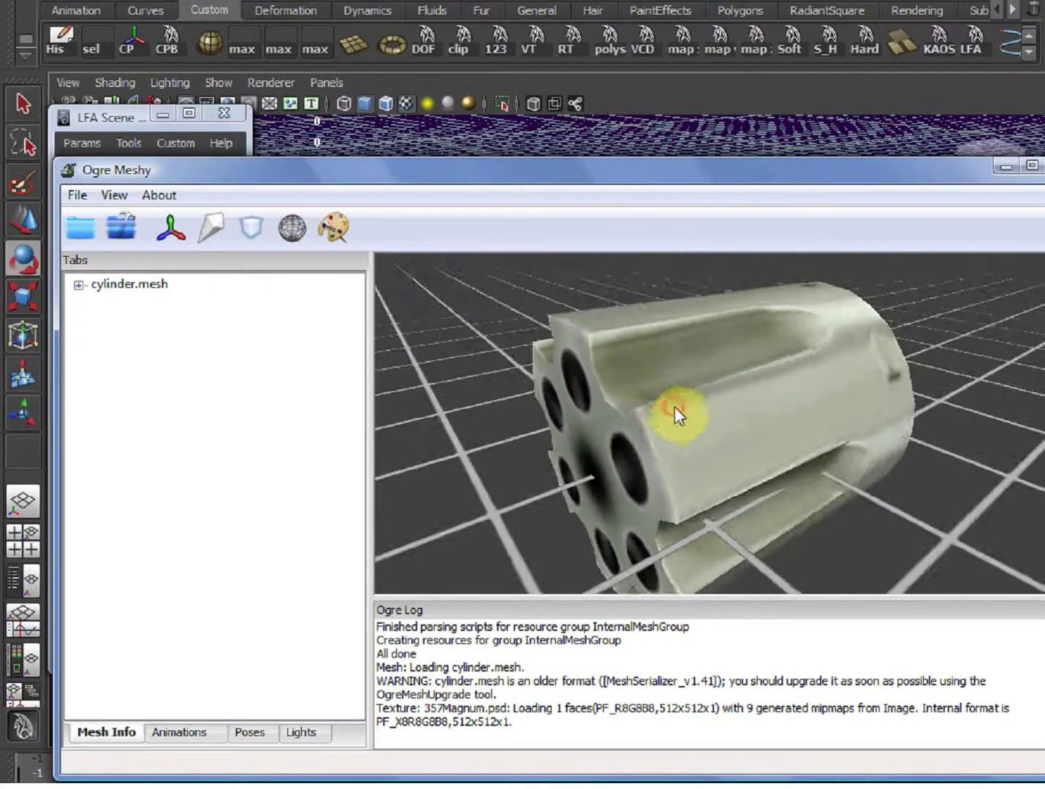
Back in Maya, rotate the cylinder so its holed face points at the camera and export only the cylinder
{"action": "left_click", "coordinate": [1003, 168]}
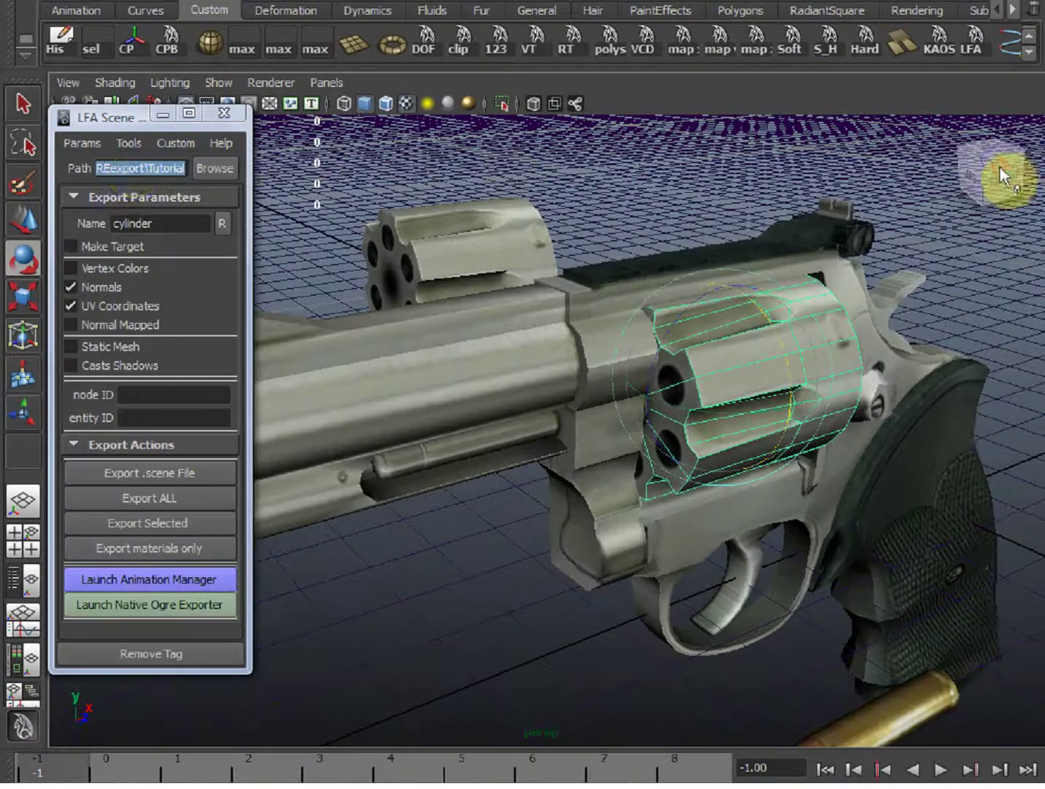
{"action": "left_click", "coordinate": [129, 143]}
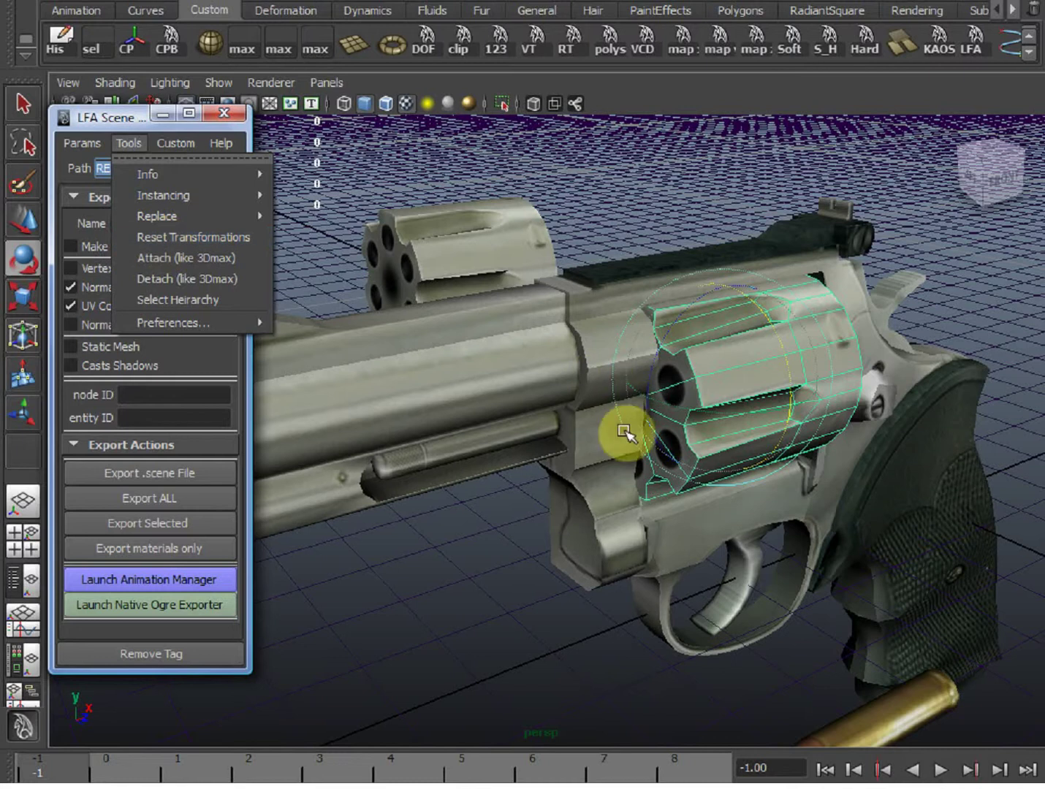
{"action": "left_click", "coordinate": [599, 478]}
{"action": "left_click_drag", "start_coordinate": [601, 480], "coordinate": [610, 477], "text": "alt"}
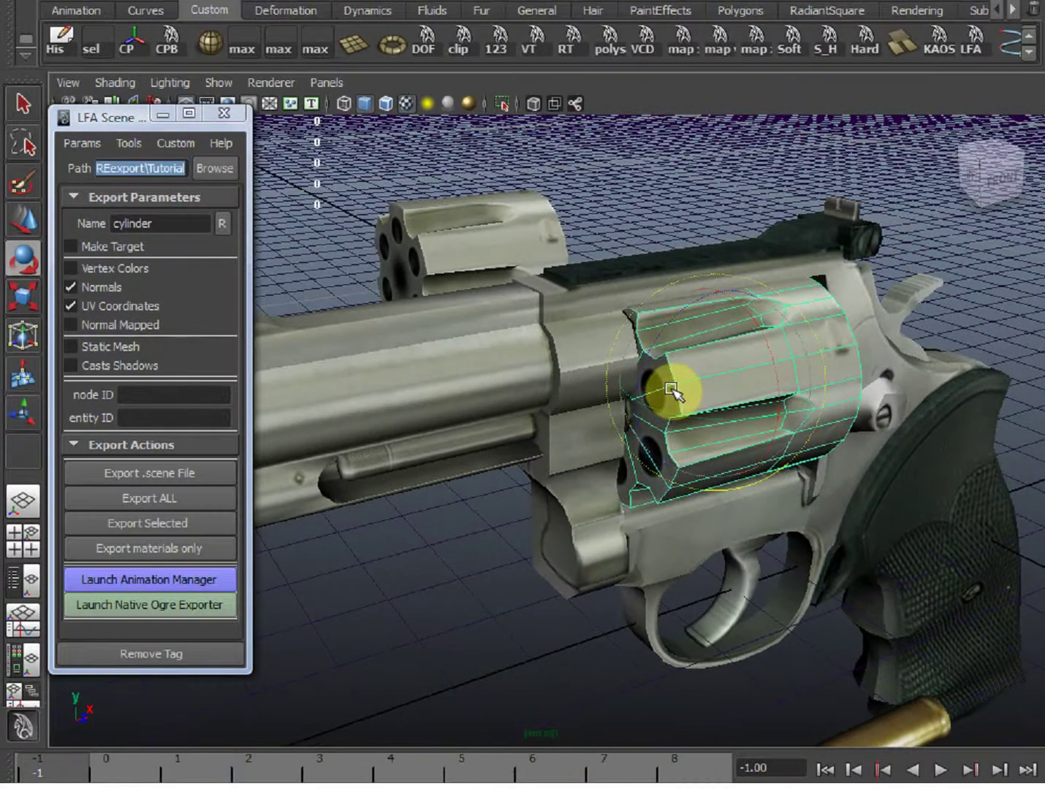
{"action": "left_click_drag", "start_coordinate": [672, 391], "coordinate": [711, 435]}
{"action": "key", "text": "w"}
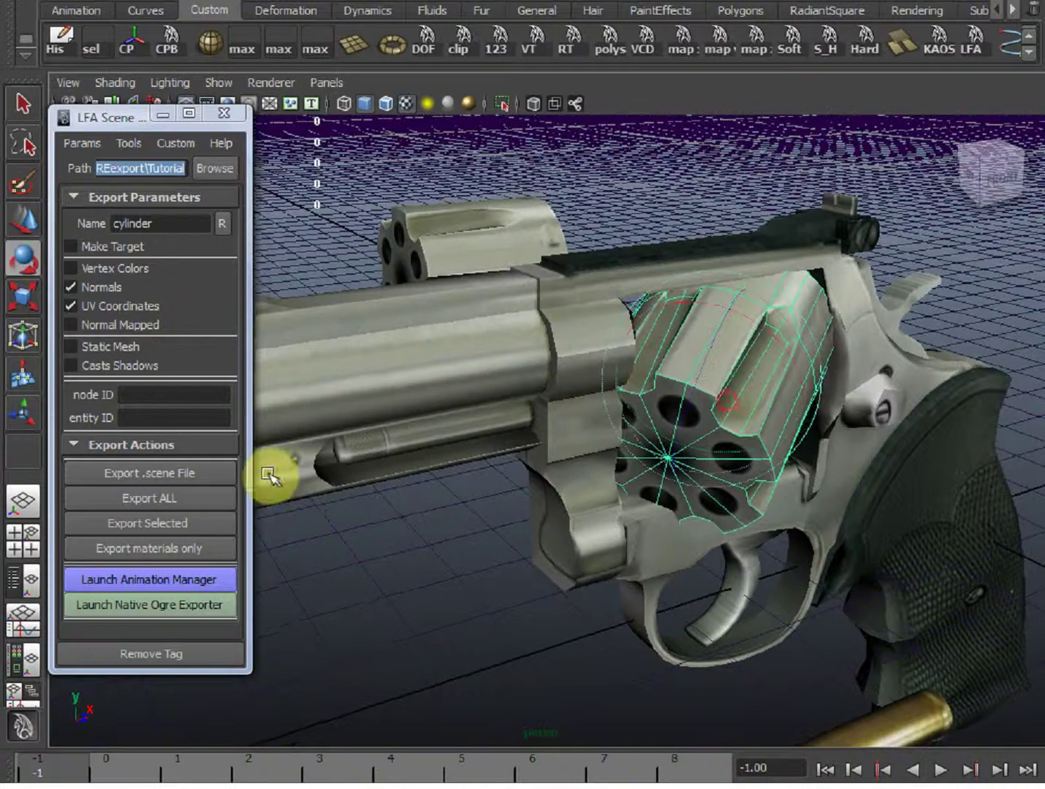
{"action": "left_click", "coordinate": [182, 519]}
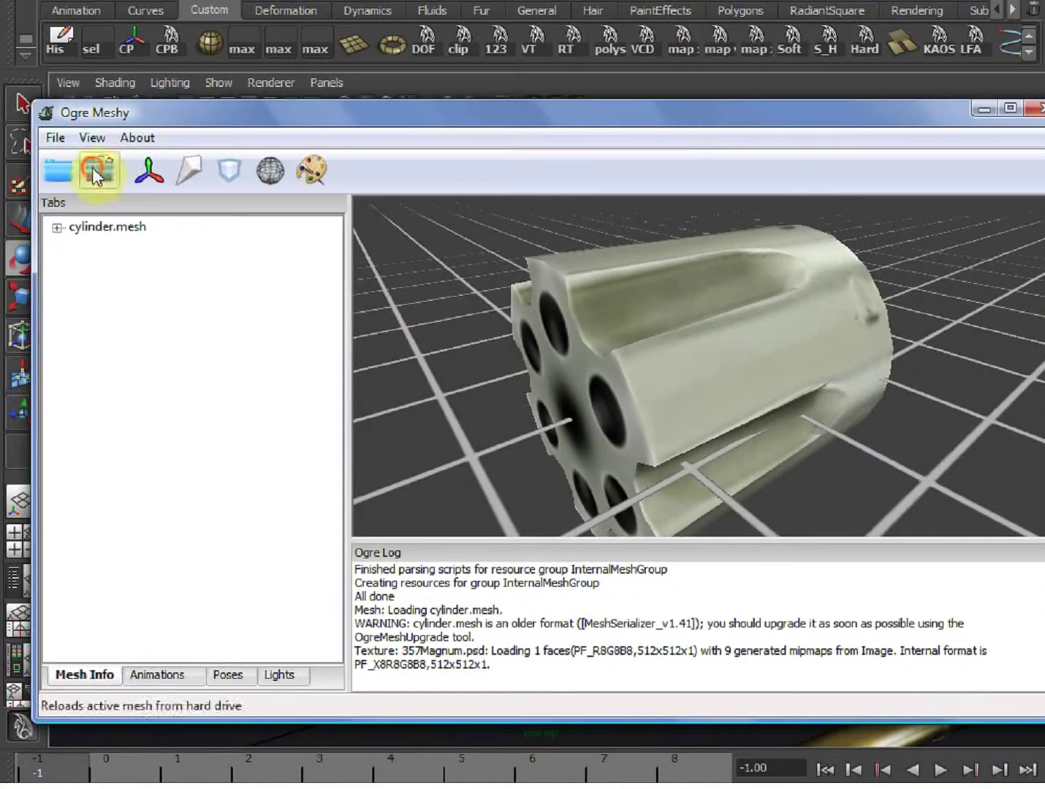
Reload cylinder.mesh, orbit the re-exported cylinder, then minimise Ogre Meshy
{"action": "left_click", "coordinate": [92, 167]}
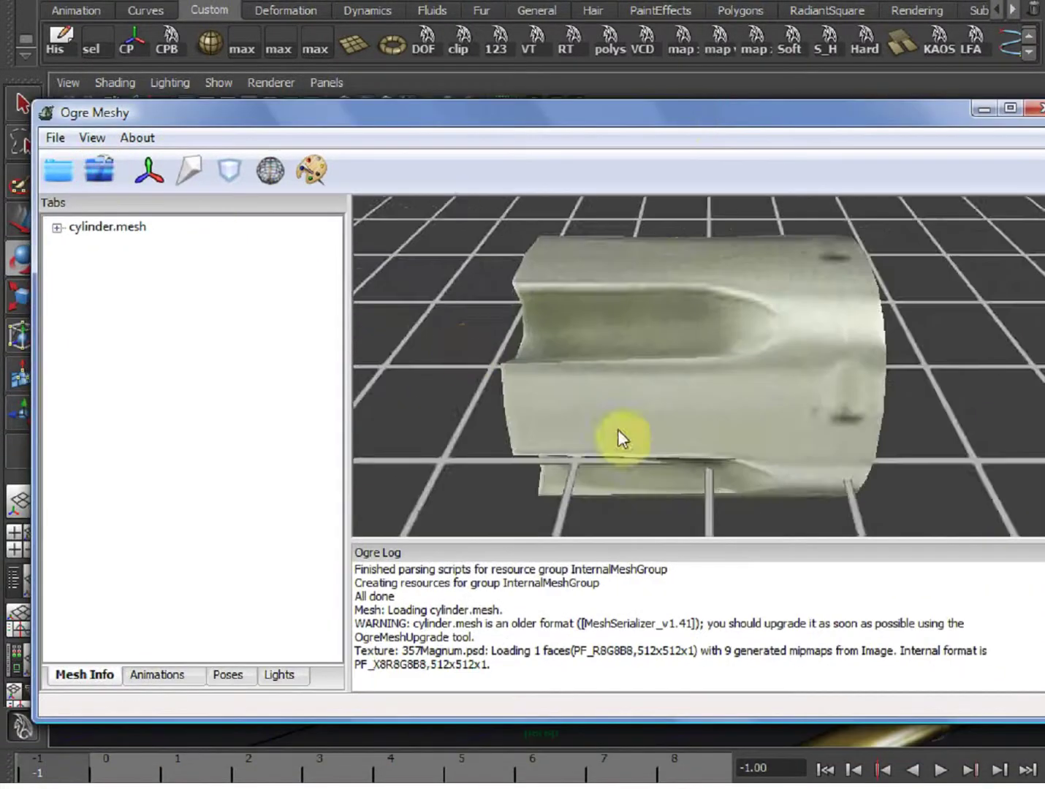
{"action": "left_click_drag", "start_coordinate": [716, 425], "coordinate": [853, 393]}
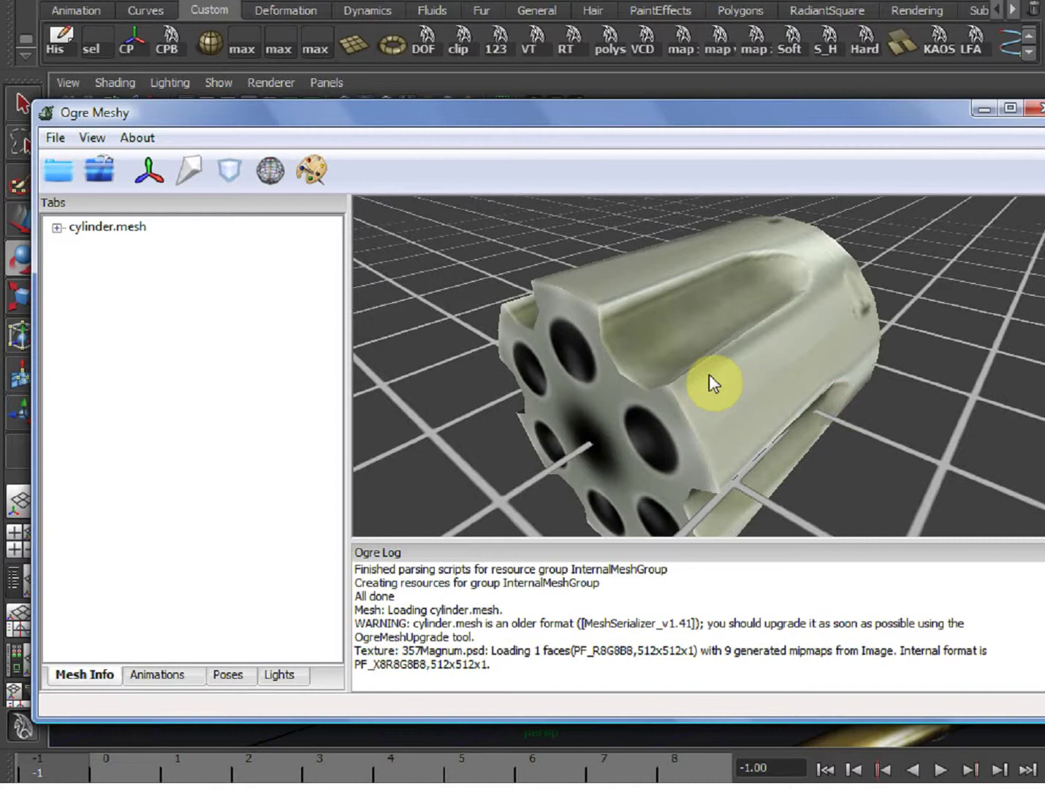
{"action": "left_click", "coordinate": [982, 109]}
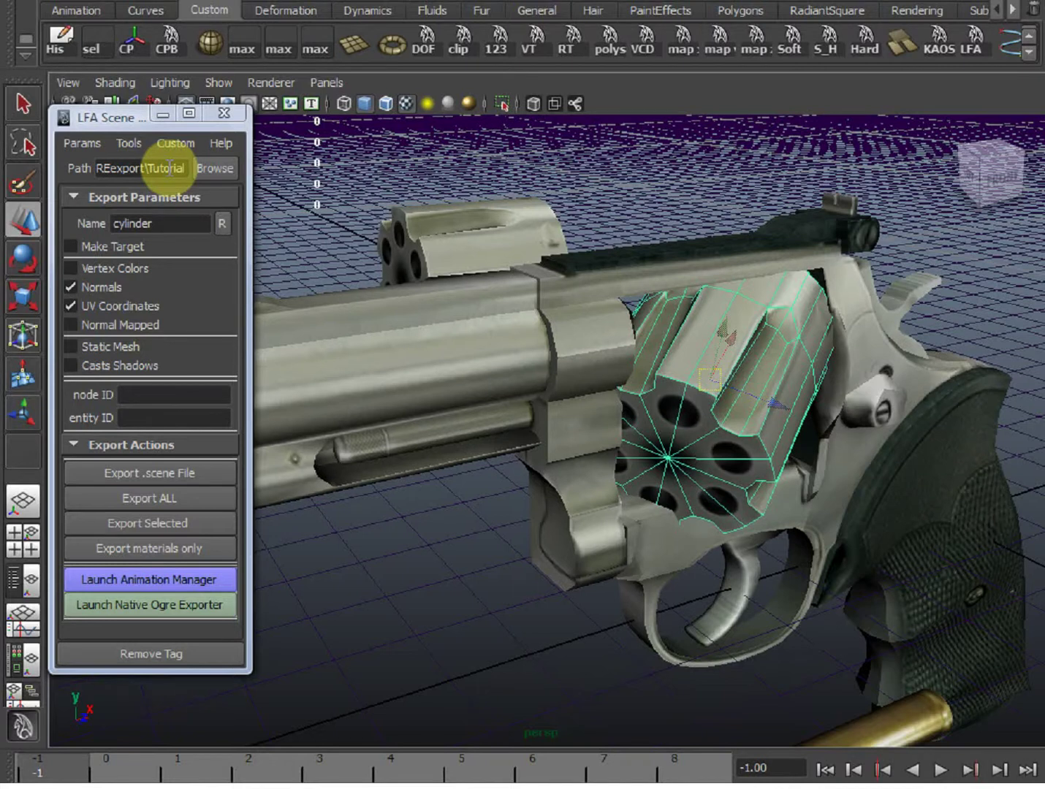
Apply Metaldev's favs > Reset Transformations And Rotations to the cylinder
{"action": "left_click", "coordinate": [175, 142]}
{"action": "mouse_move", "coordinate": [190, 175]}
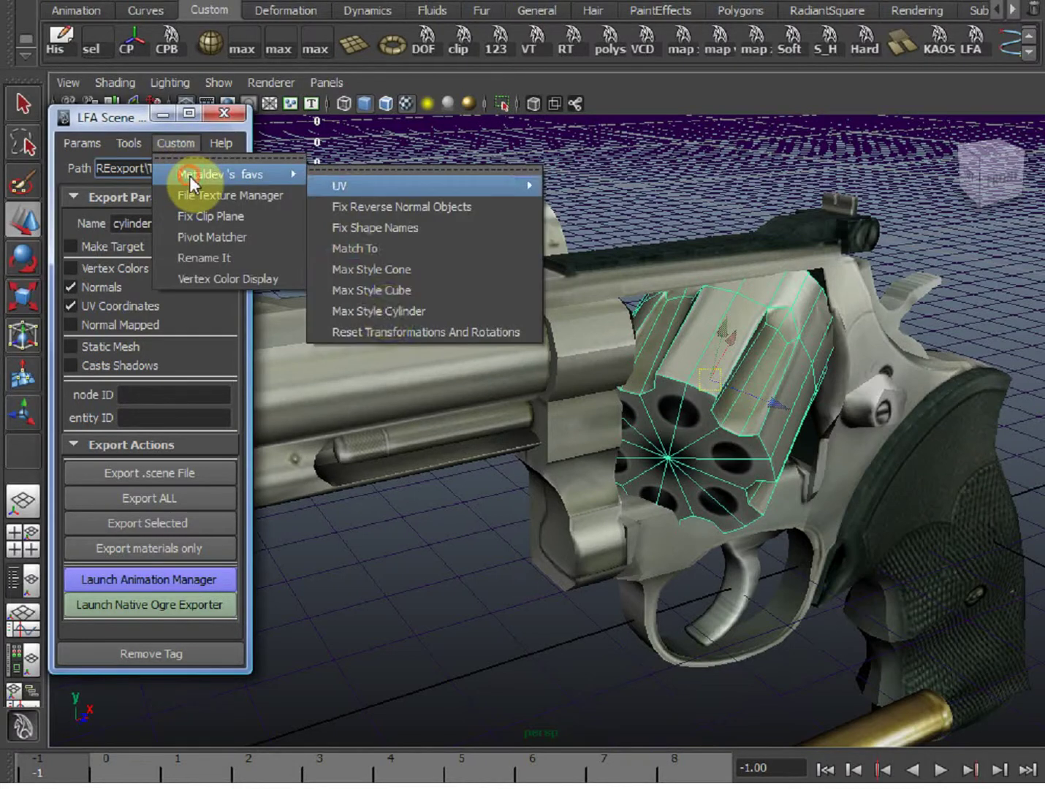
{"action": "left_click", "coordinate": [390, 331]}
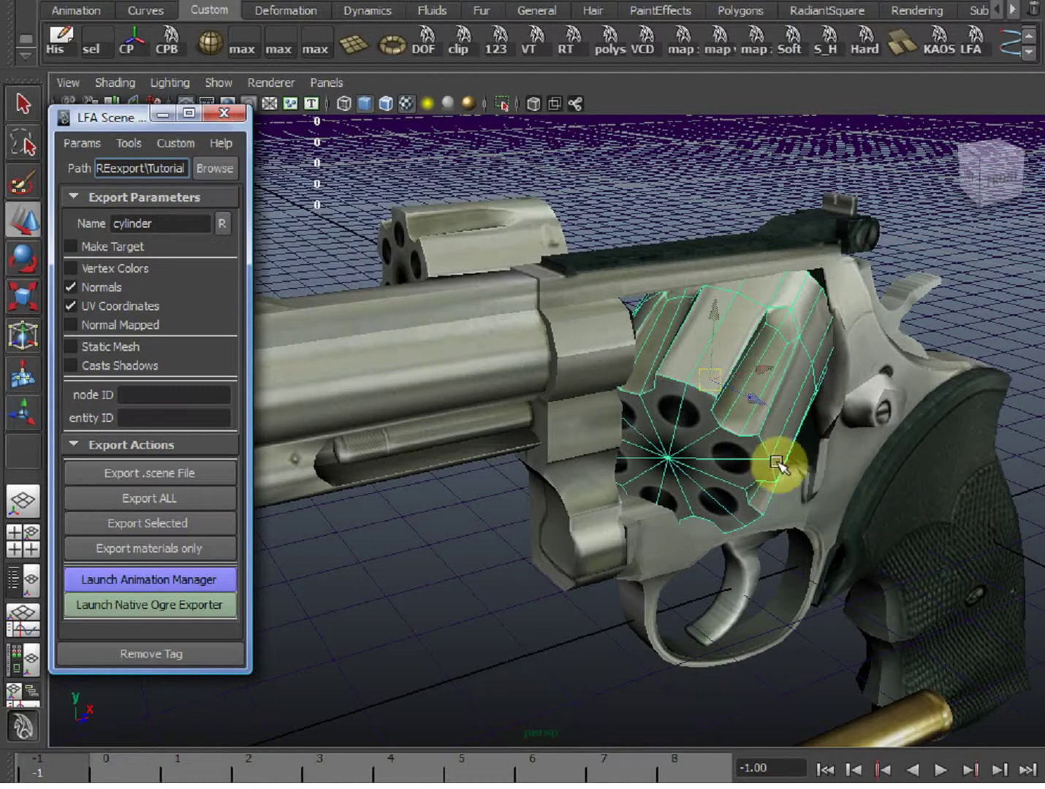
Export only the selected cylinder and move the Ogre Meshy window higher up
{"action": "left_click_drag", "start_coordinate": [760, 476], "coordinate": [706, 451], "text": "alt"}
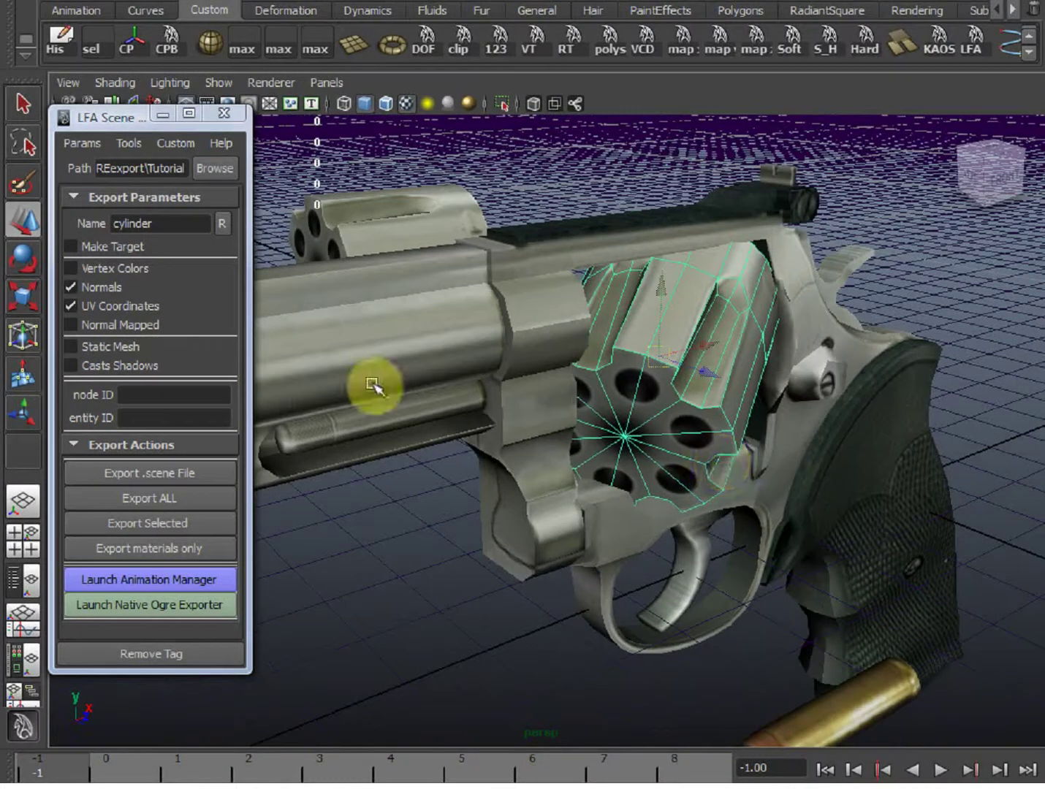
{"action": "left_click", "coordinate": [178, 519]}
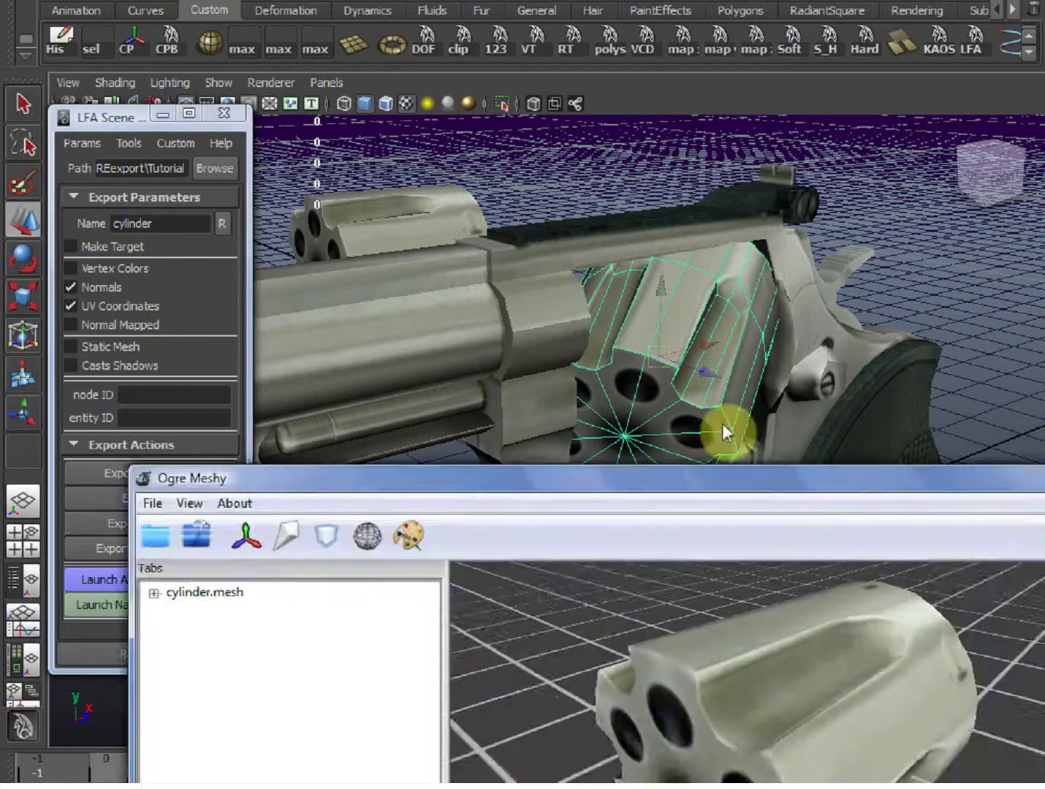
{"action": "left_click_drag", "start_coordinate": [708, 483], "coordinate": [613, 136]}
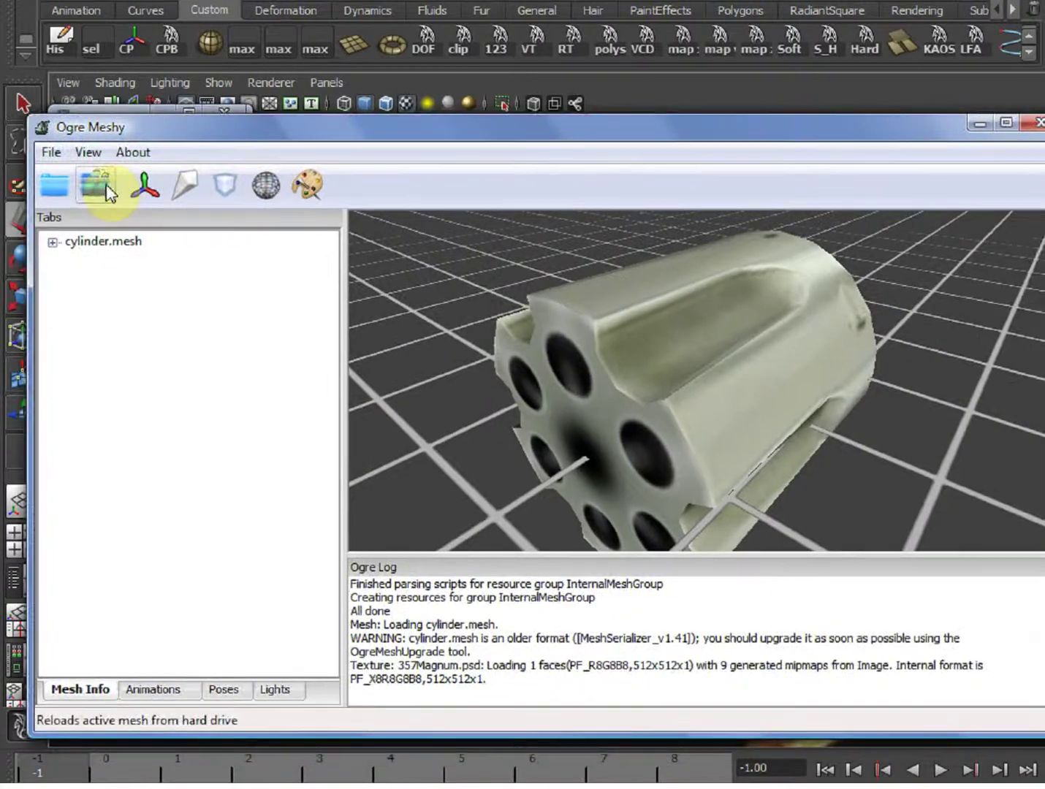
Reload cylinder.mesh and orbit to show its tilted, hole-pierced end
{"action": "left_click", "coordinate": [96, 184]}
{"action": "left_click_drag", "start_coordinate": [694, 490], "coordinate": [728, 394]}
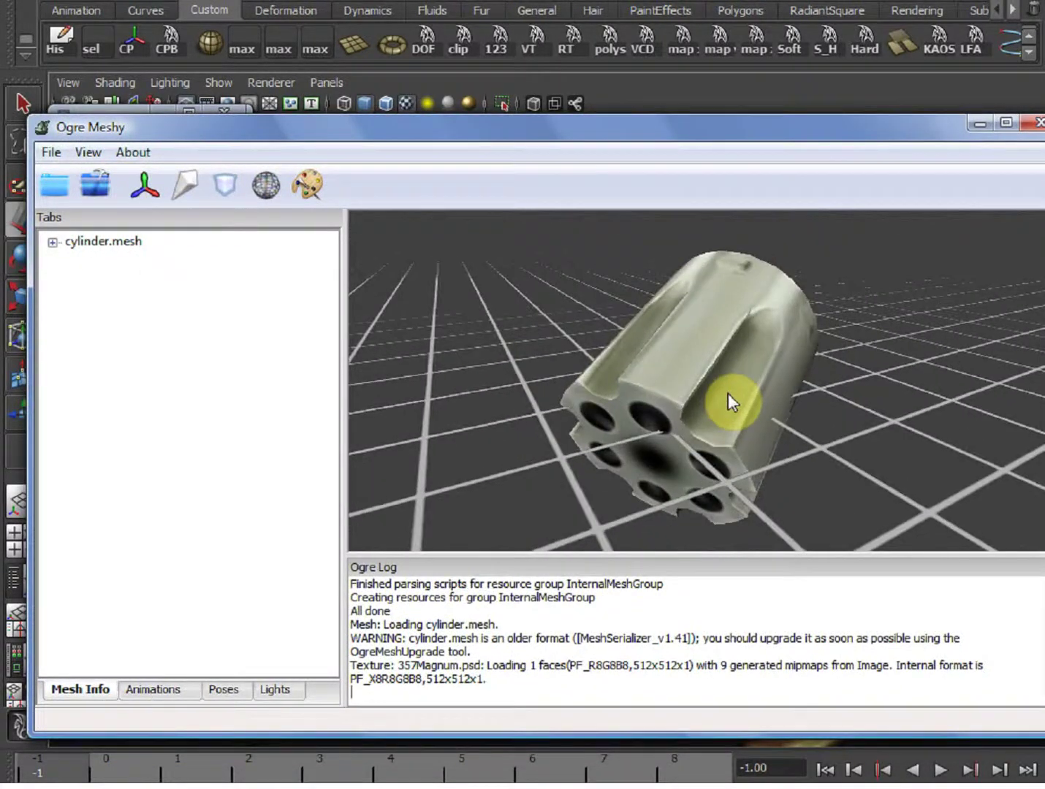